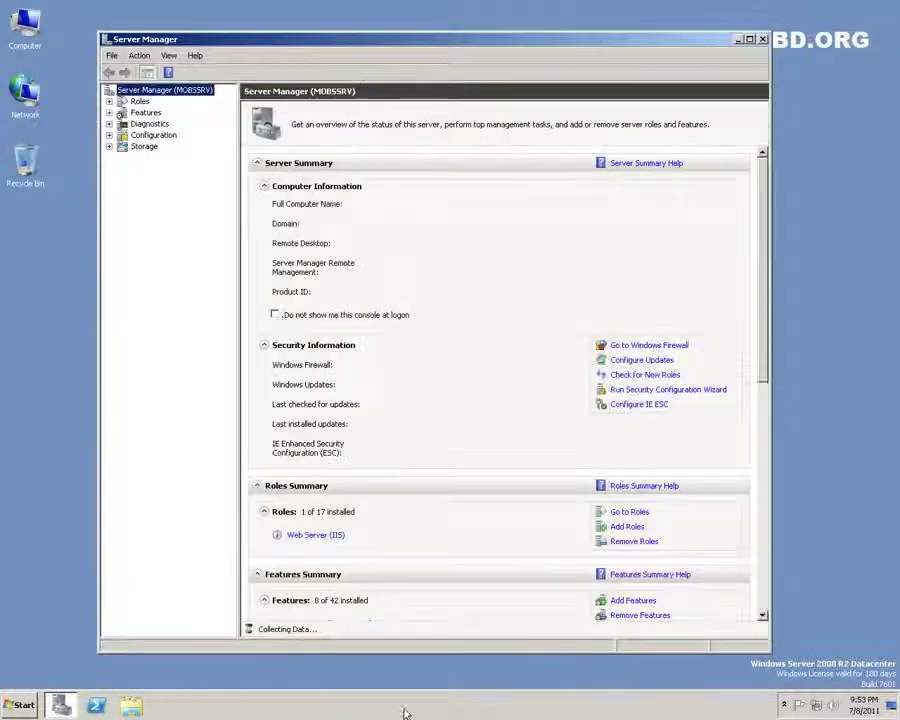
Start adding features to the server and select SMTP Server together with its required role services
{"action": "left_click", "coordinate": [145, 113]}
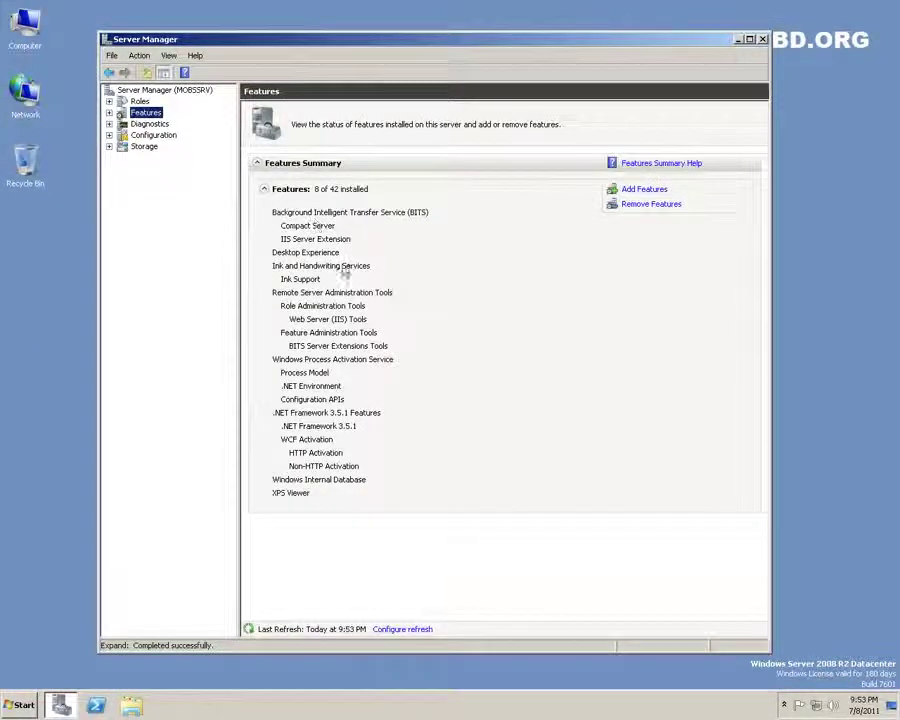
{"action": "left_click", "coordinate": [642, 189]}
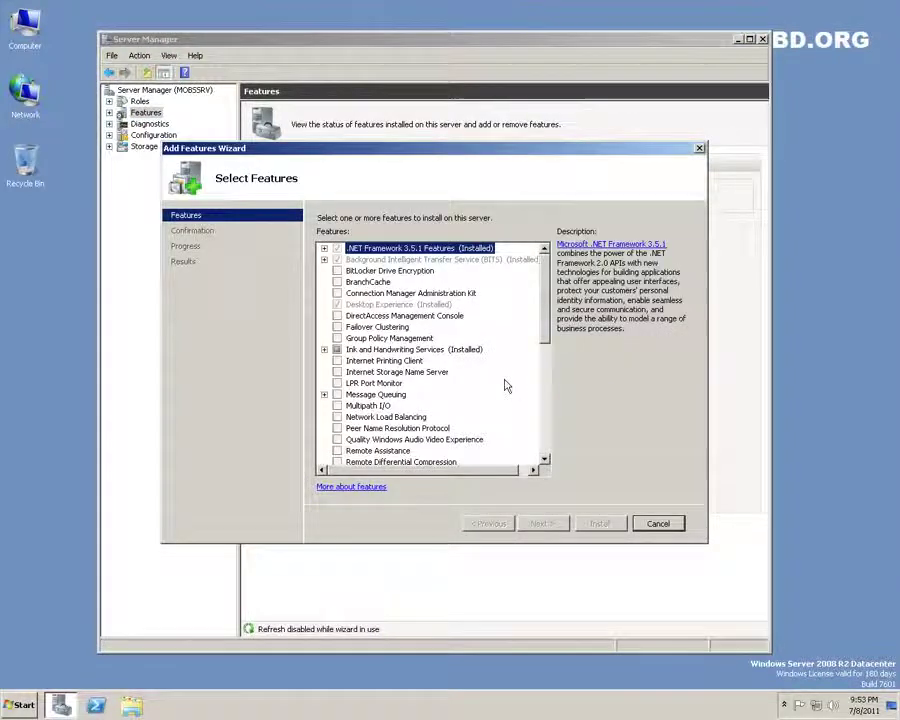
{"action": "left_click_drag", "start_coordinate": [546, 274], "coordinate": [548, 371]}
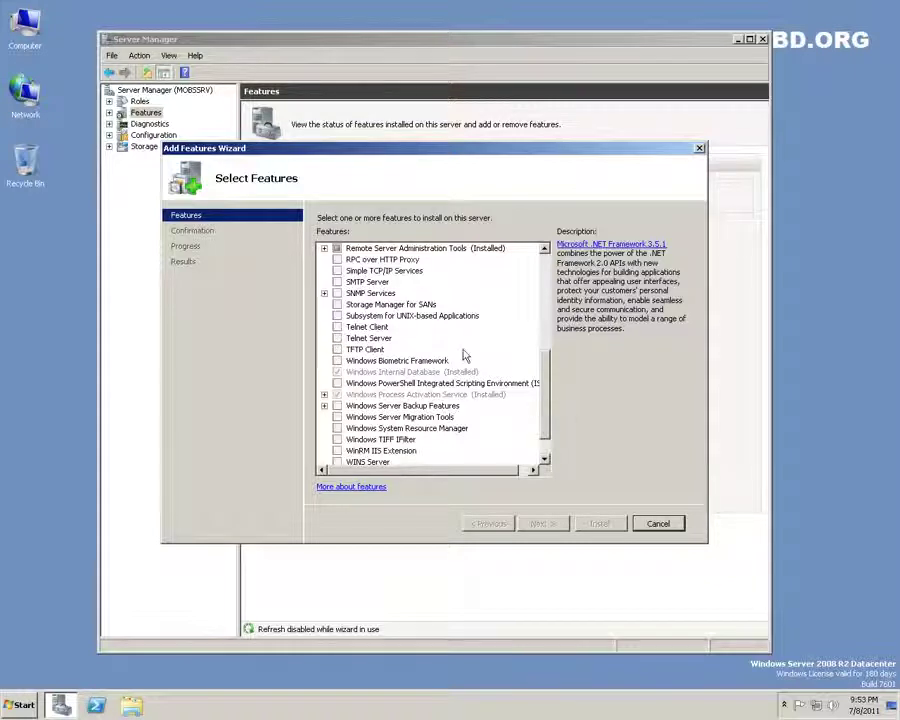
{"action": "left_click", "coordinate": [337, 281]}
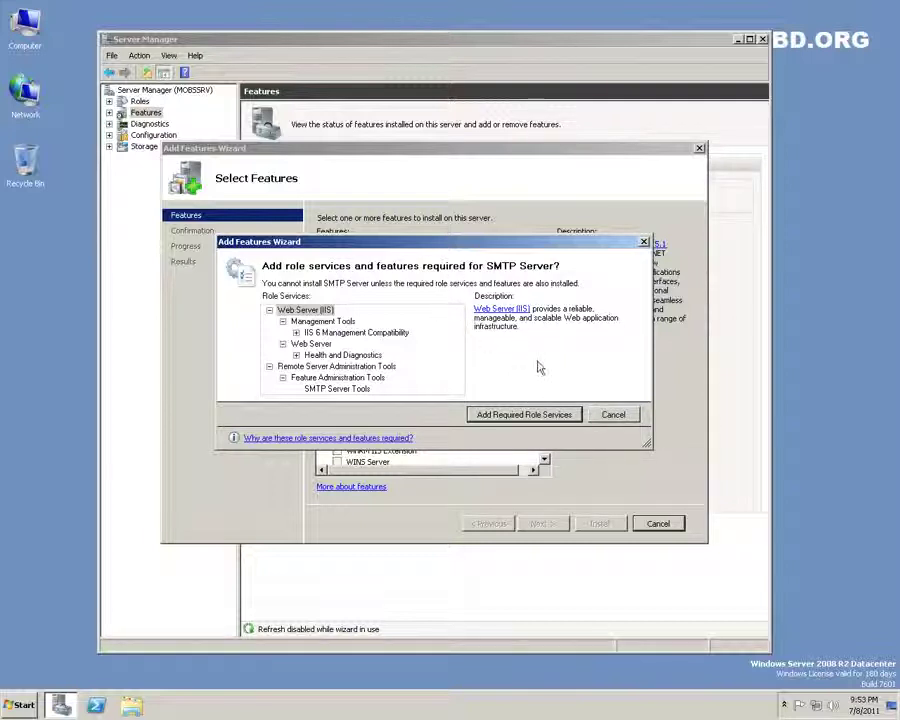
{"action": "left_click", "coordinate": [494, 415]}
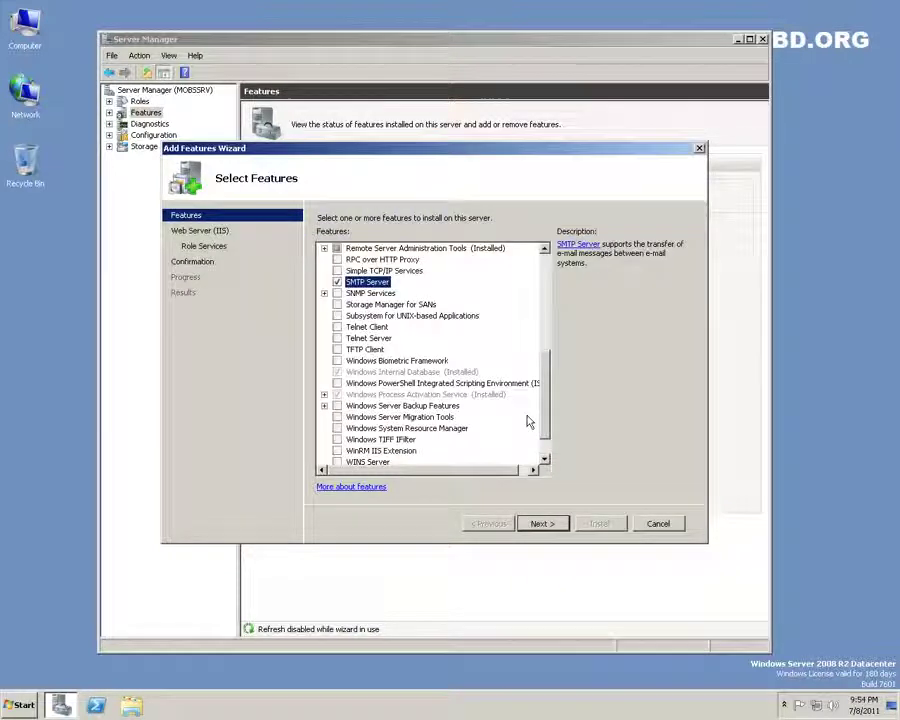
Keep the preselected Web Server (IIS) role services, install the SMTP Server feature, and close the wizard
{"action": "left_click", "coordinate": [549, 525]}
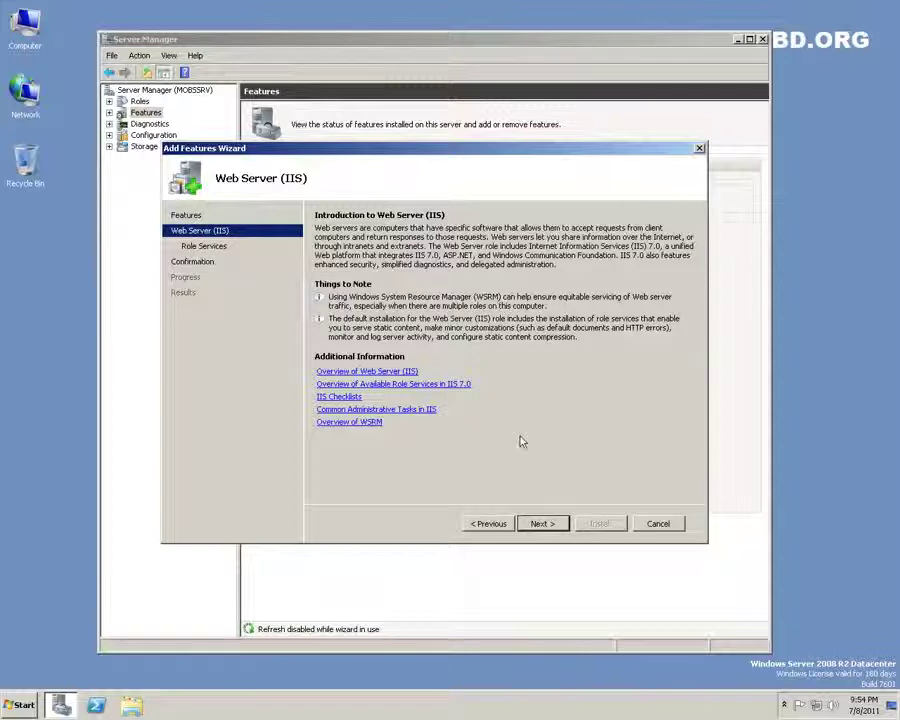
{"action": "left_click", "coordinate": [543, 524]}
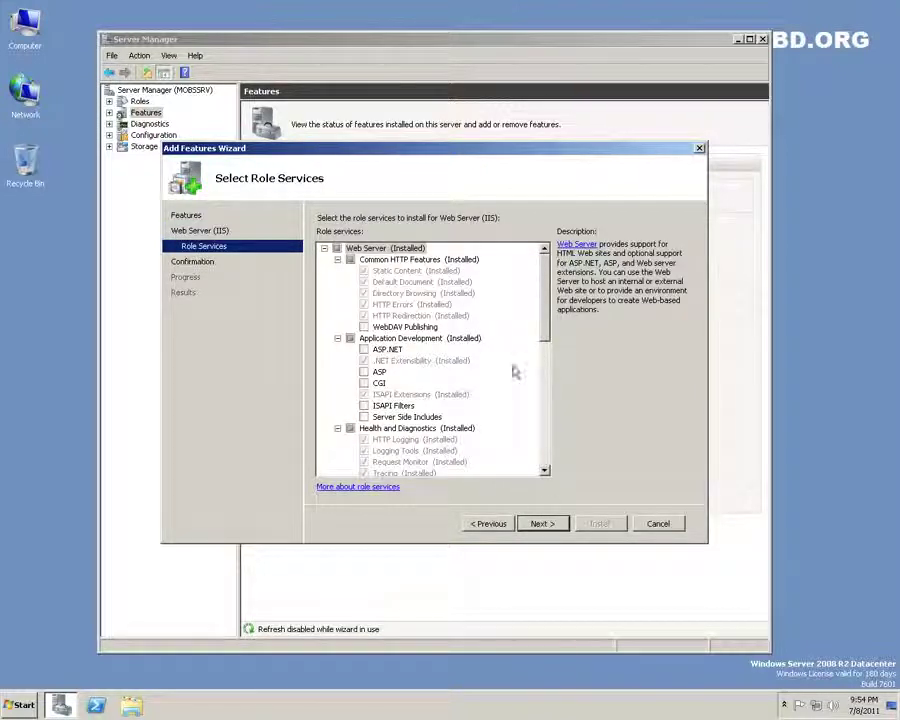
{"action": "left_click_drag", "start_coordinate": [541, 294], "coordinate": [542, 363]}
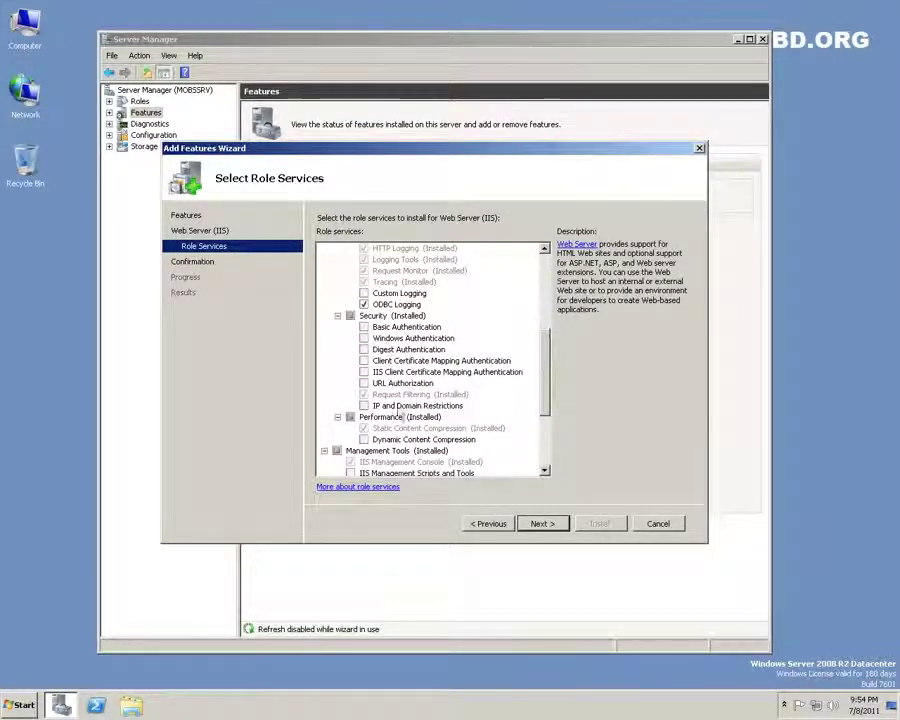
{"action": "left_click_drag", "start_coordinate": [545, 345], "coordinate": [548, 403]}
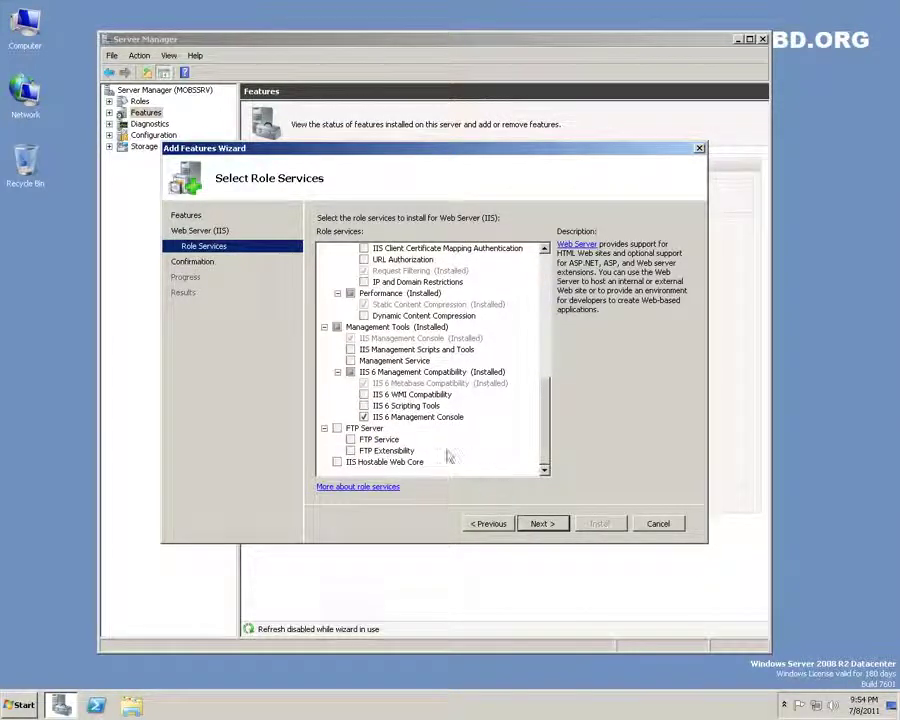
{"action": "left_click", "coordinate": [546, 524]}
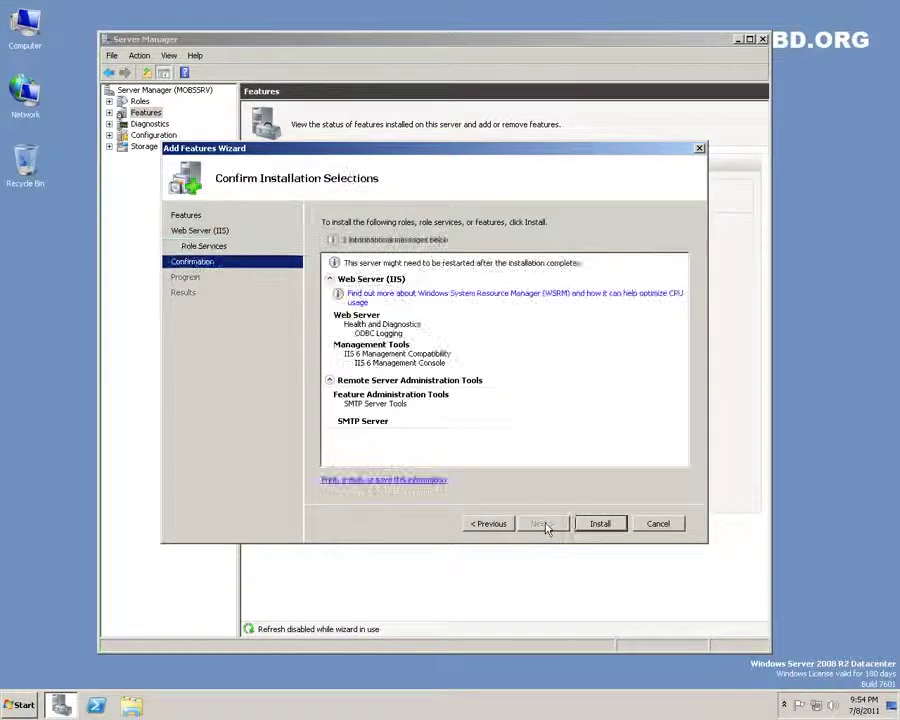
{"action": "left_click", "coordinate": [600, 524]}
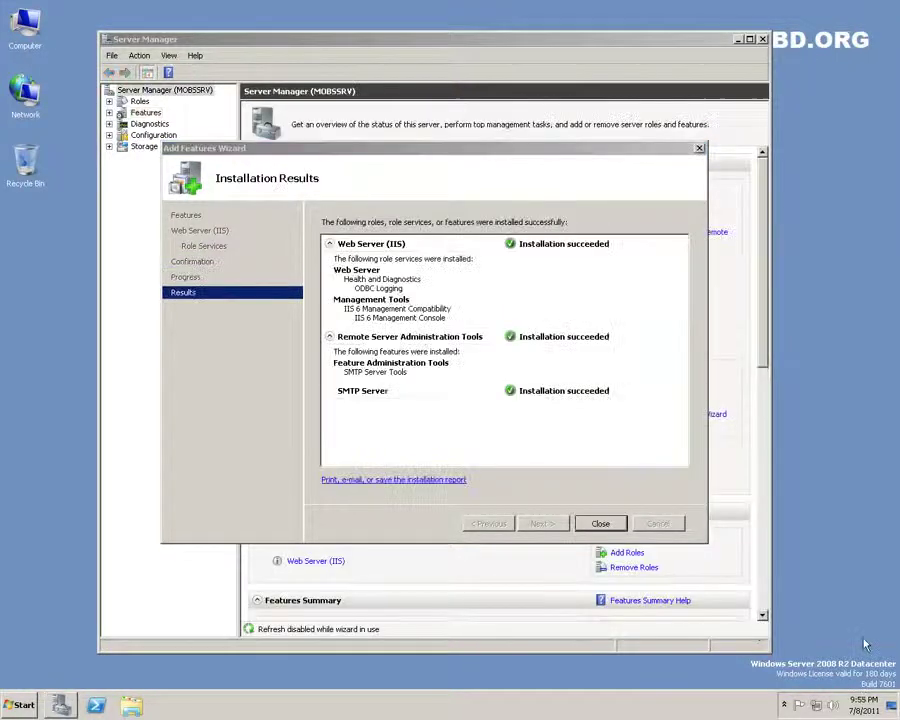
{"action": "left_click", "coordinate": [601, 524]}
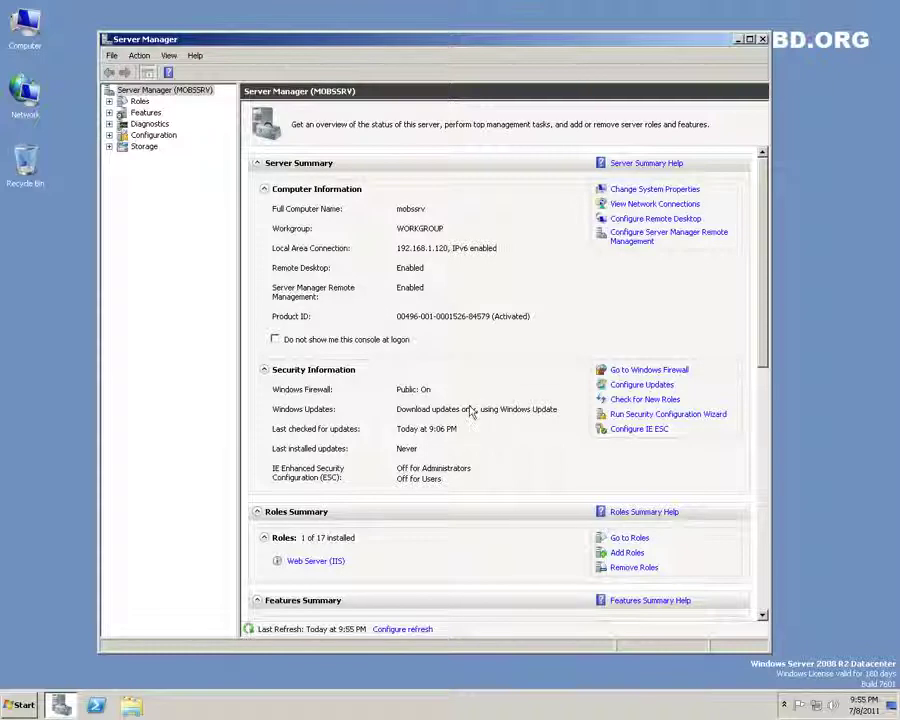
Close Server Manager, open Internet Information Services (IIS) Manager, and expand the server's Sites node
{"action": "left_click", "coordinate": [762, 42]}
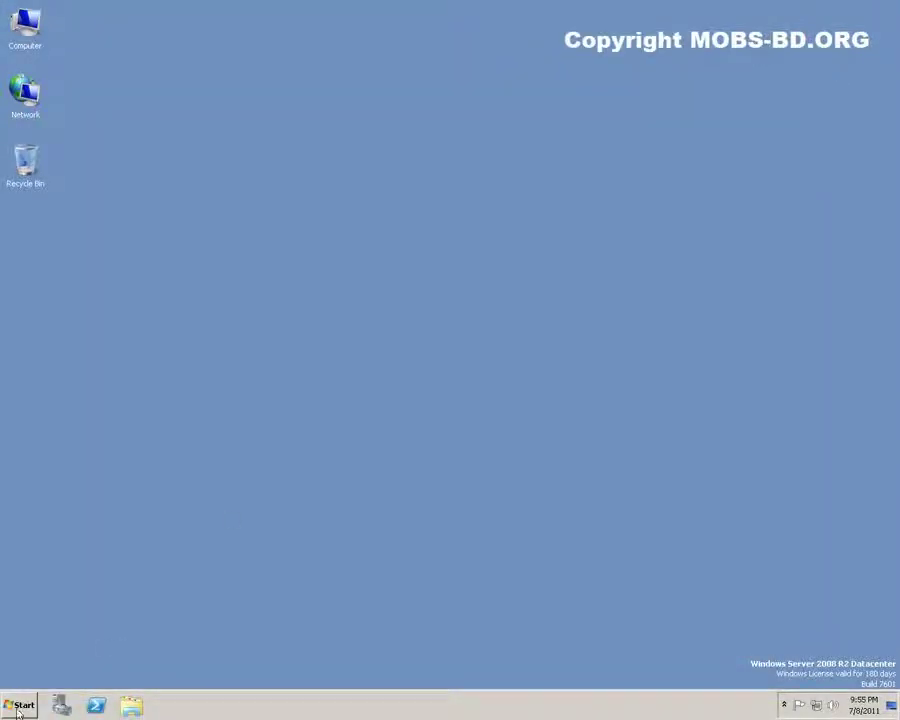
{"action": "left_click", "coordinate": [20, 706]}
{"action": "left_click", "coordinate": [28, 652]}
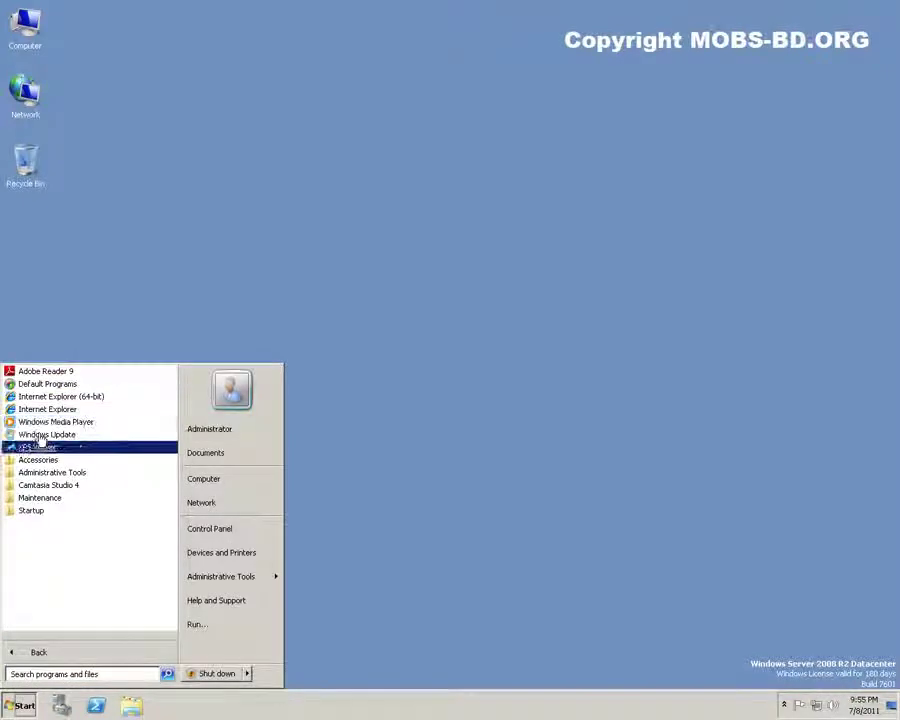
{"action": "left_click", "coordinate": [42, 473]}
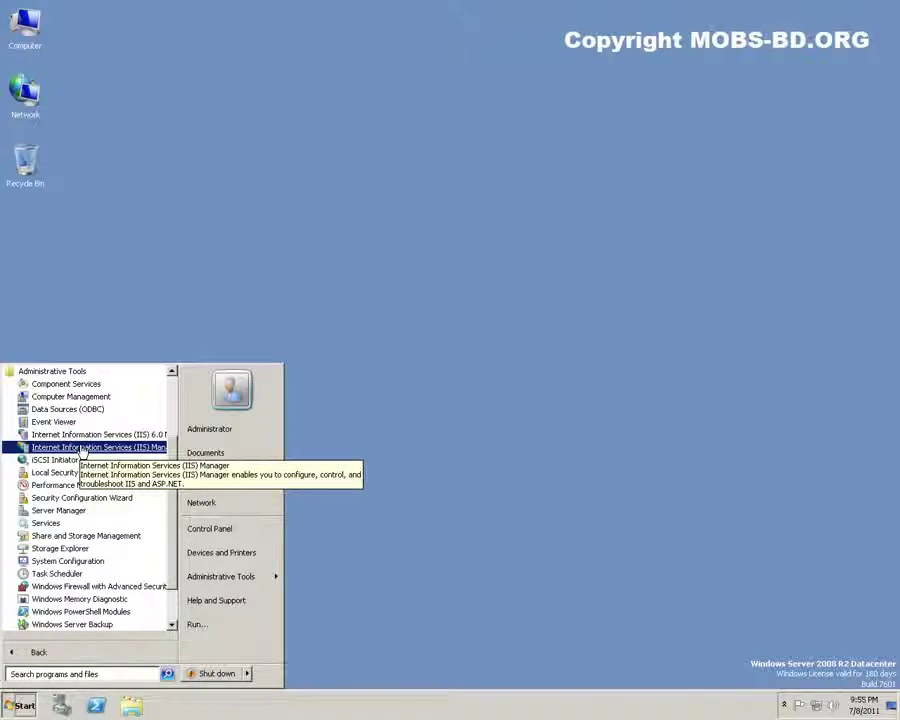
{"action": "left_click", "coordinate": [84, 450]}
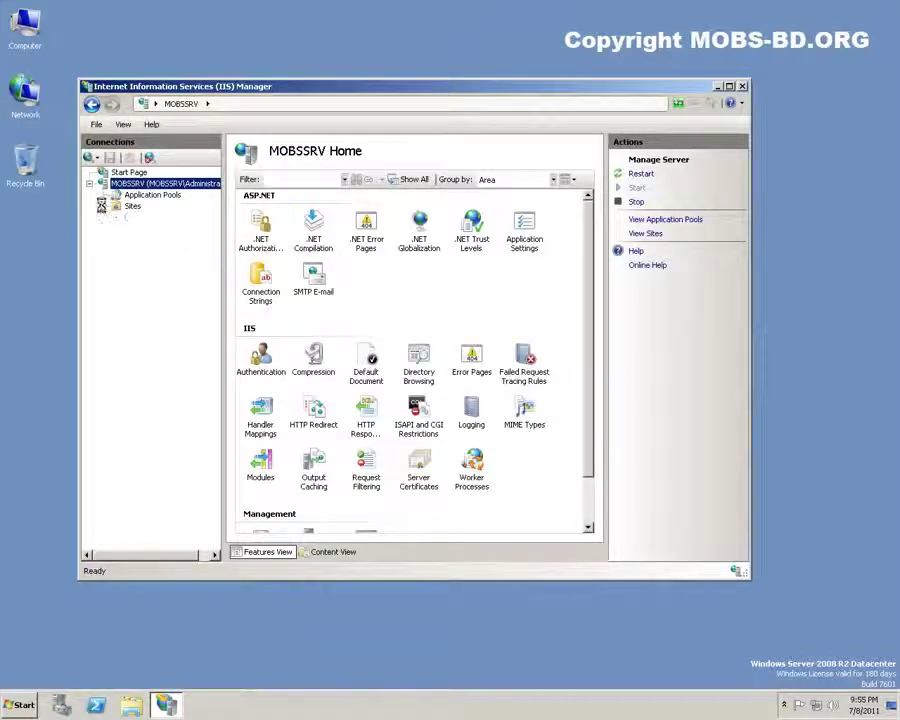
{"action": "left_click", "coordinate": [103, 206]}
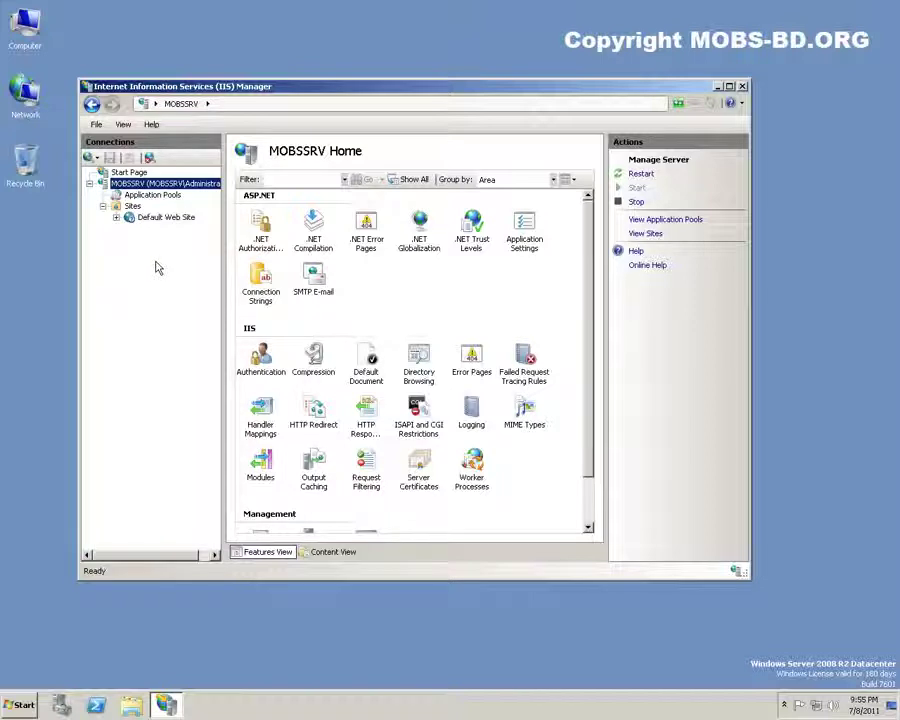
Open Internet Information Services (IIS) 6.0 Manager from the administrative tools
{"action": "left_click", "coordinate": [22, 706]}
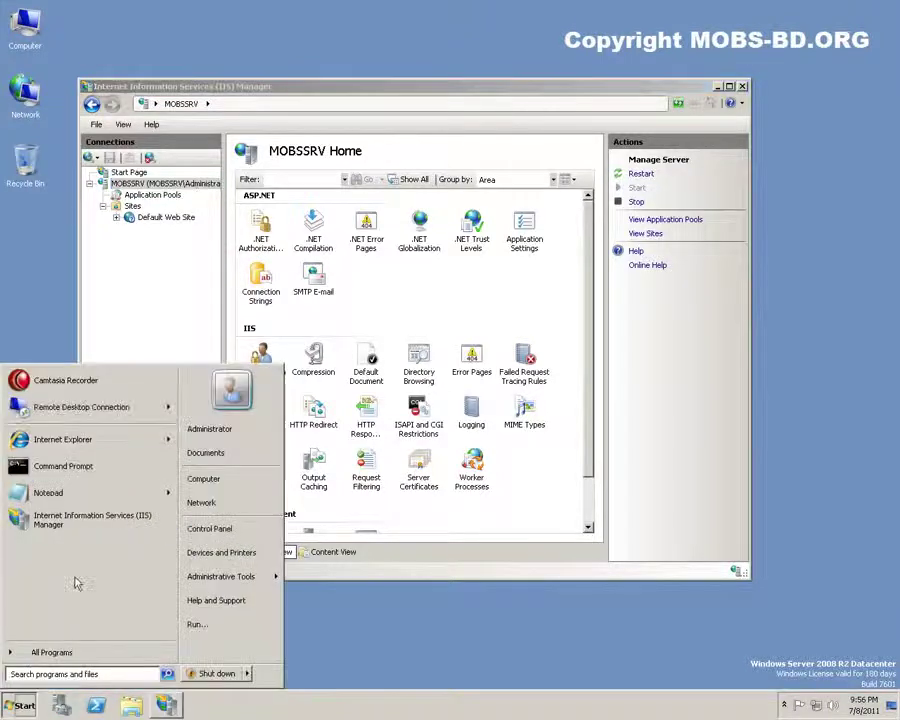
{"action": "left_click", "coordinate": [75, 650]}
{"action": "left_click", "coordinate": [52, 472]}
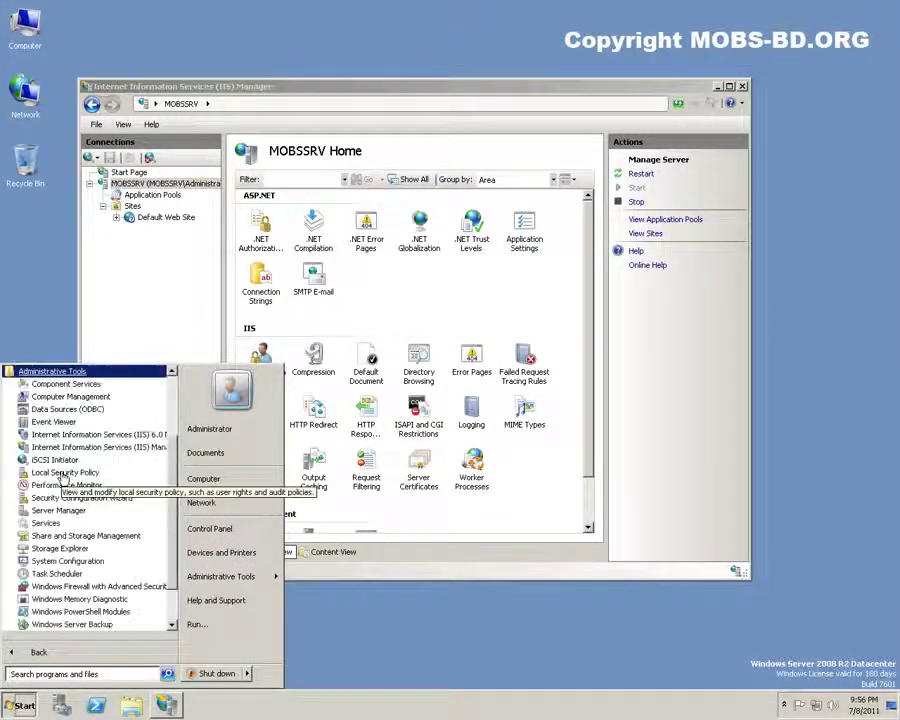
{"action": "left_click", "coordinate": [128, 436]}
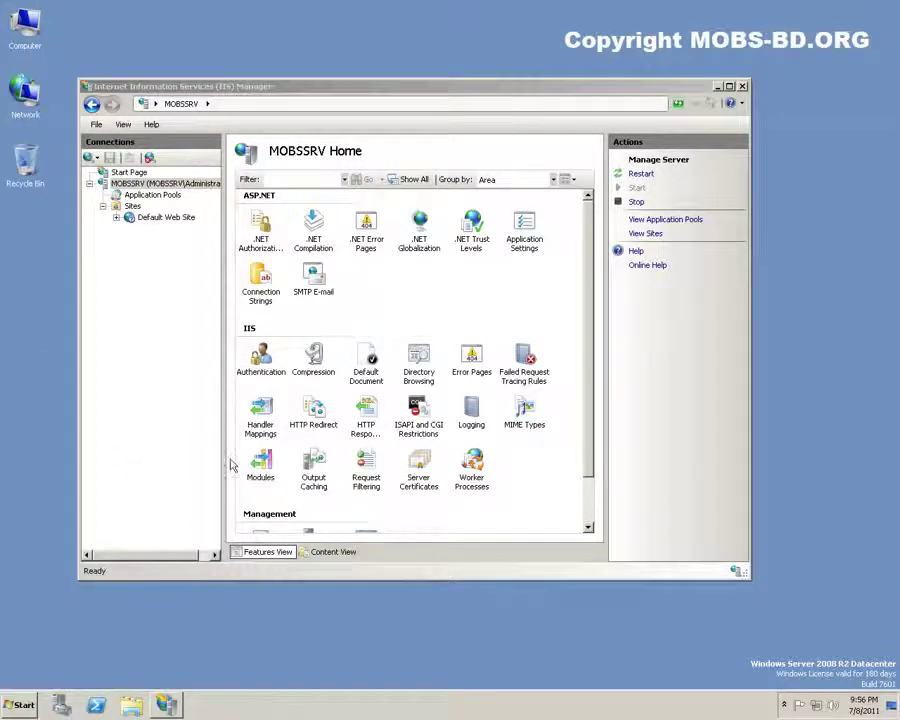
{"action": "left_click_drag", "start_coordinate": [105, 16], "coordinate": [230, 56]}
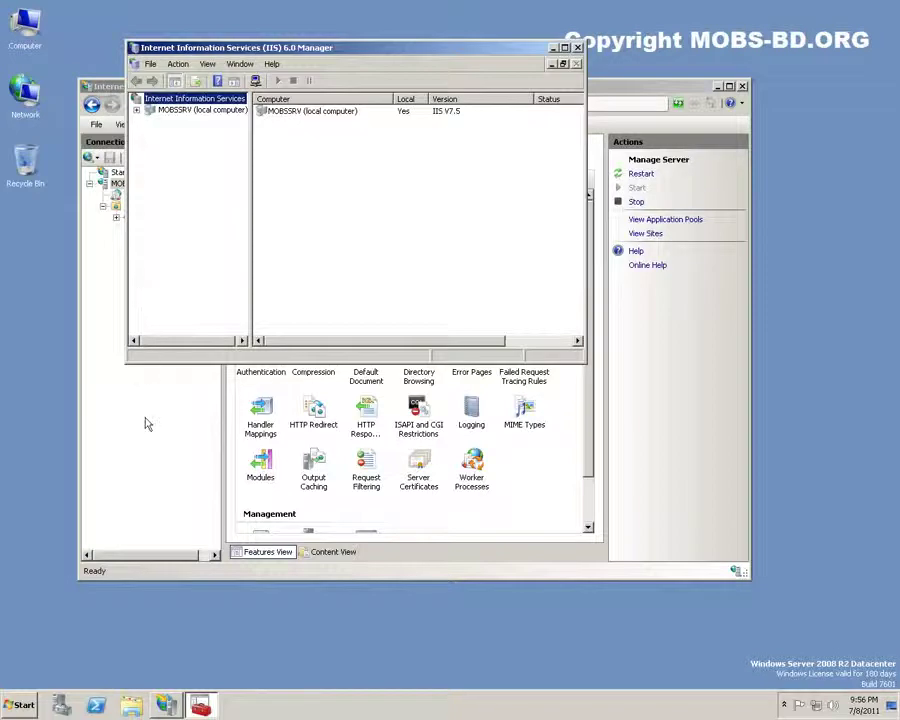
{"action": "left_click", "coordinate": [147, 424]}
Expand MOBSSRV, select its existing SMTP virtual server, and arrange the windows and tree pane for readability
{"action": "left_click_drag", "start_coordinate": [253, 48], "coordinate": [250, 24]}
{"action": "left_click", "coordinate": [133, 87]}
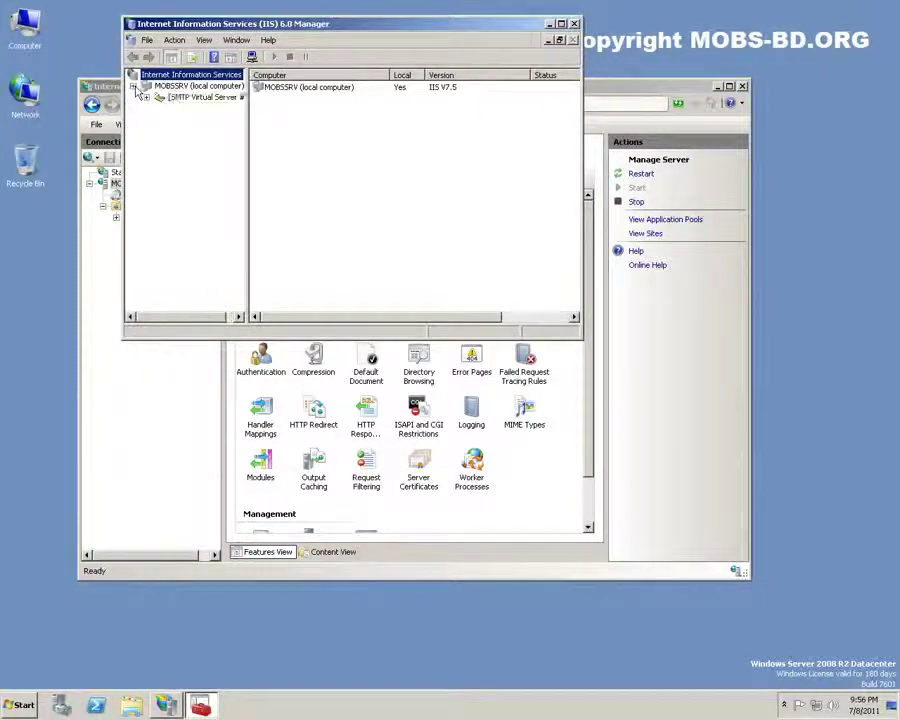
{"action": "left_click", "coordinate": [190, 97]}
{"action": "left_click_drag", "start_coordinate": [676, 88], "coordinate": [806, 188]}
{"action": "left_click", "coordinate": [385, 27]}
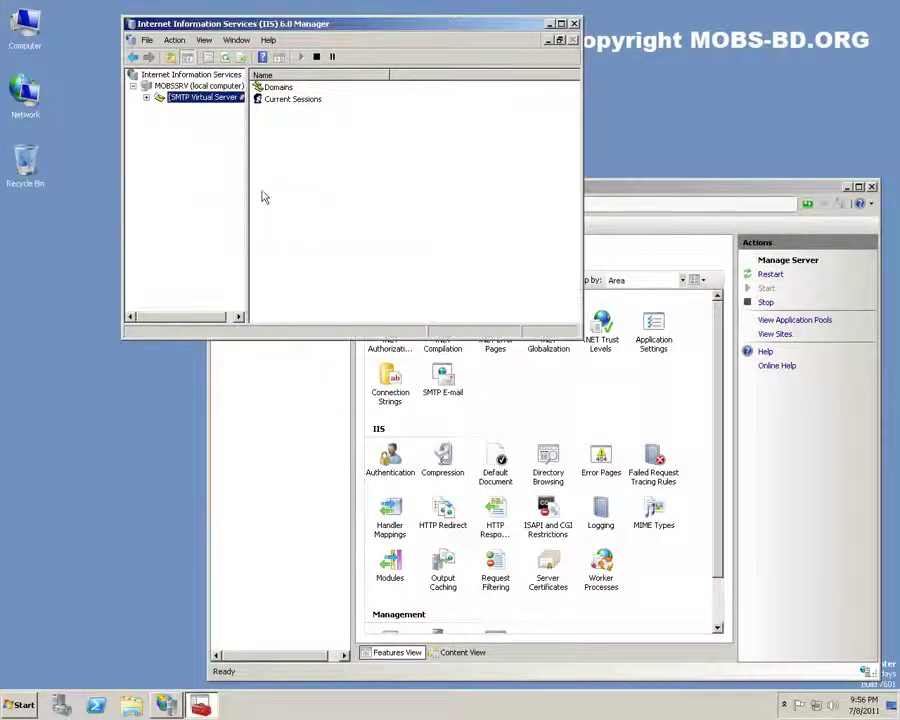
{"action": "left_click_drag", "start_coordinate": [247, 194], "coordinate": [298, 212]}
Start creating a new SMTP virtual server on the local computer MOBSSRV
{"action": "left_click", "coordinate": [171, 88]}
{"action": "right_click", "coordinate": [171, 89]}
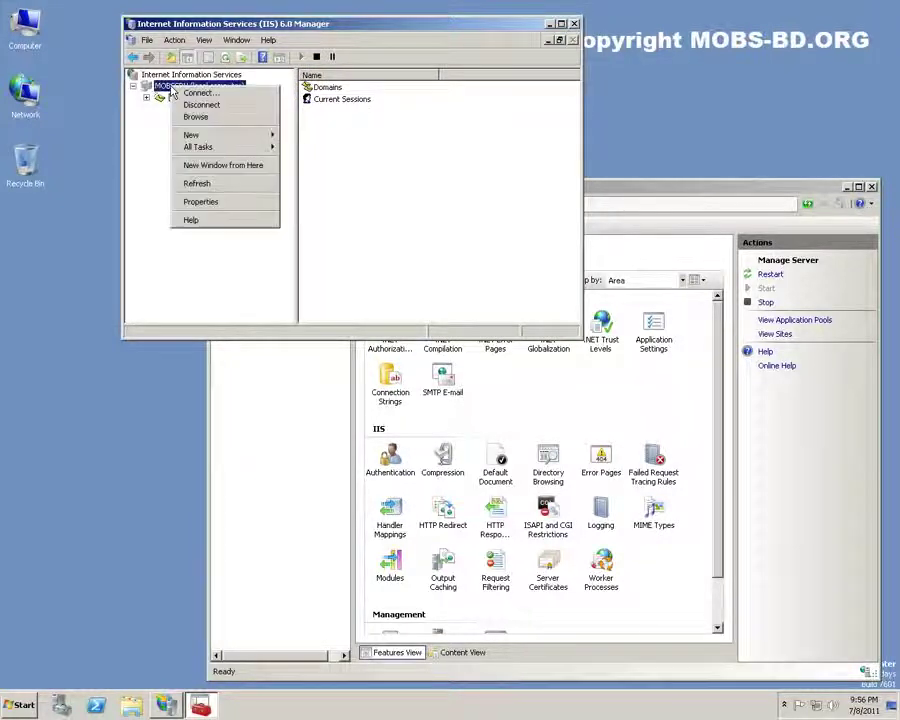
{"action": "mouse_move", "coordinate": [261, 134]}
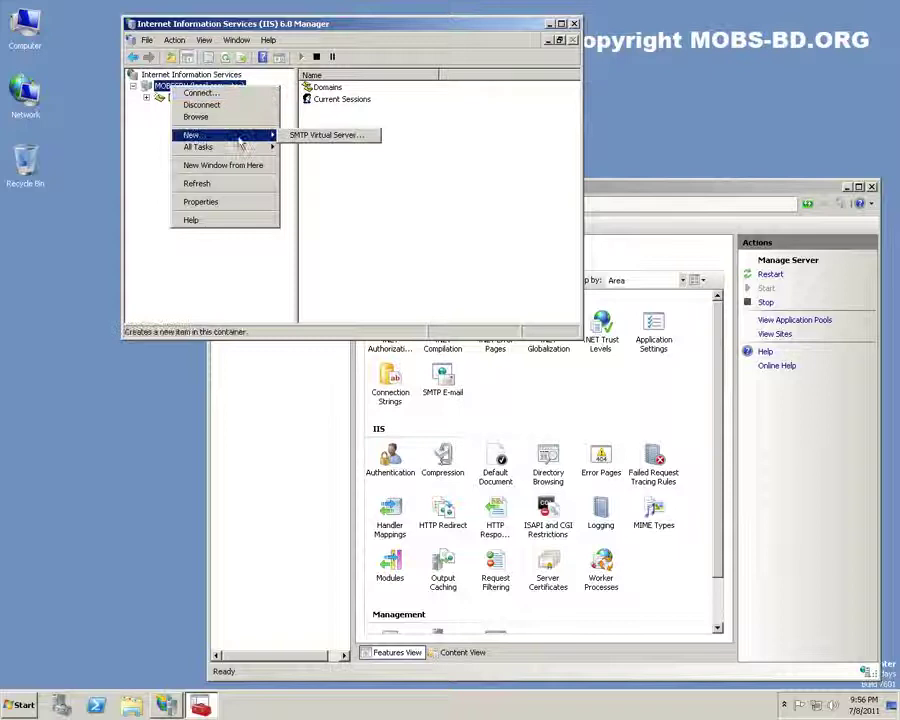
{"action": "left_click", "coordinate": [328, 135]}
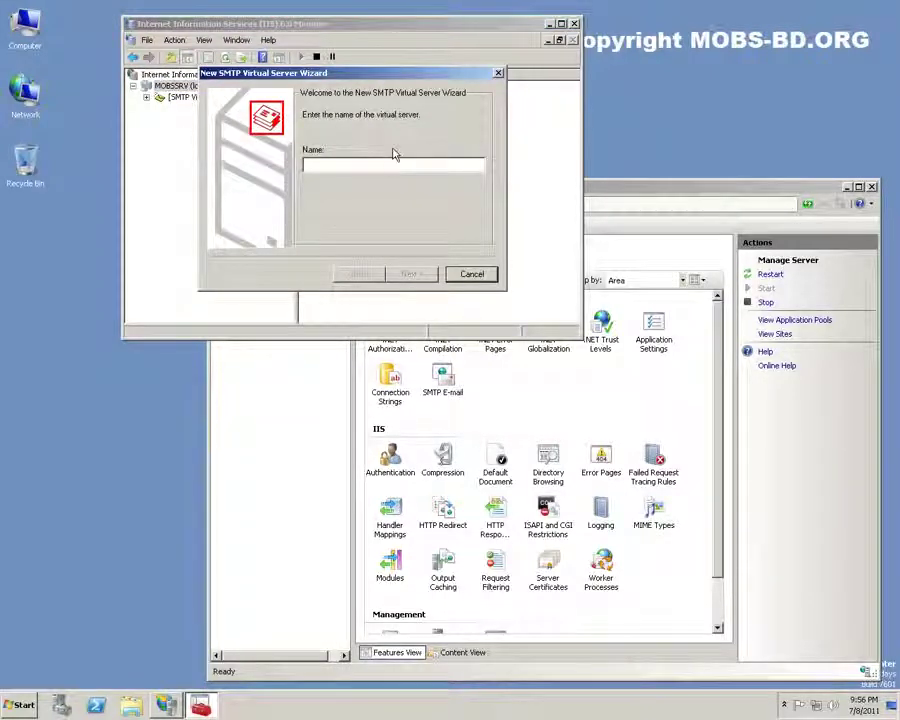
{"action": "type", "text": "m"}
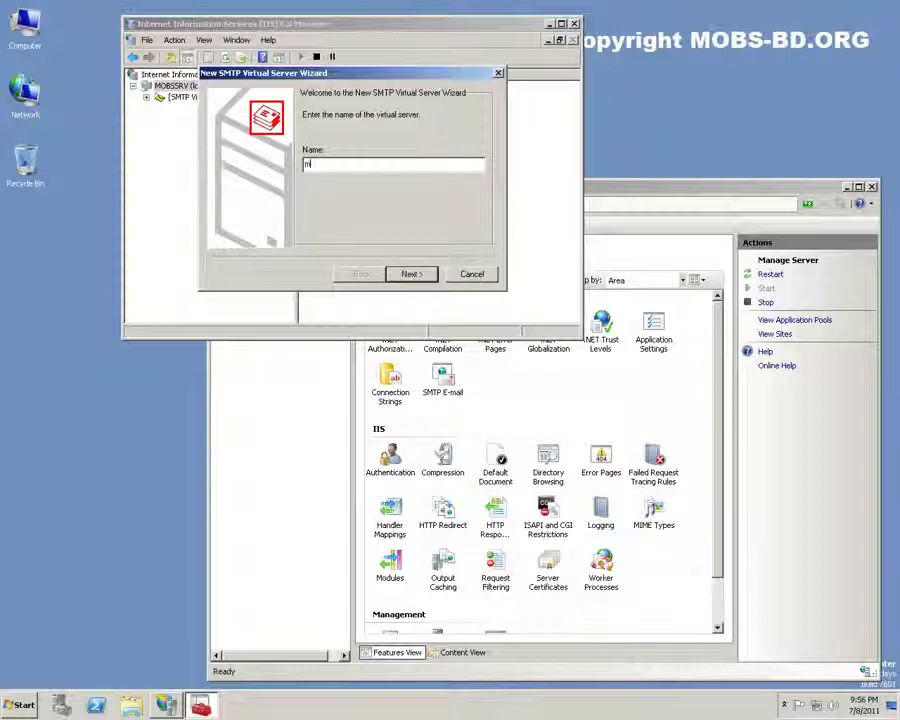
{"action": "type", "text": "obsb"}
{"action": "key", "text": "BackSpace"}
{"action": "key", "text": "BackSpace"}
{"action": "key", "text": "BackSpace"}
{"action": "key", "text": "BackSpace"}
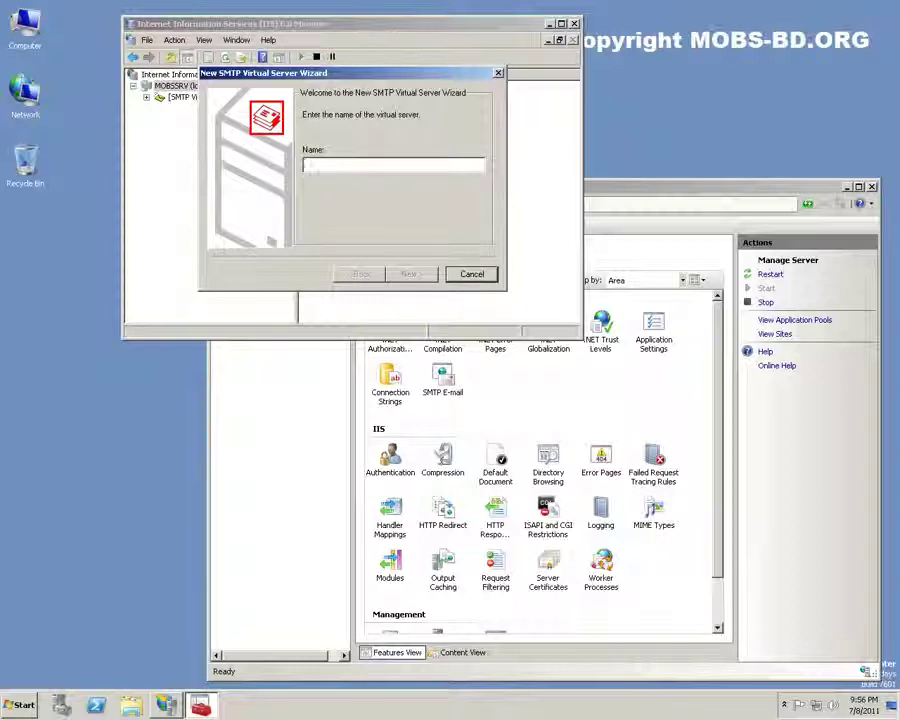
Name the new SMTP virtual server lmtp1 and choose 192.168.1.120 as its IP address
{"action": "type", "text": "lmtp"}
{"action": "type", "text": "1"}
{"action": "key", "text": "Return"}
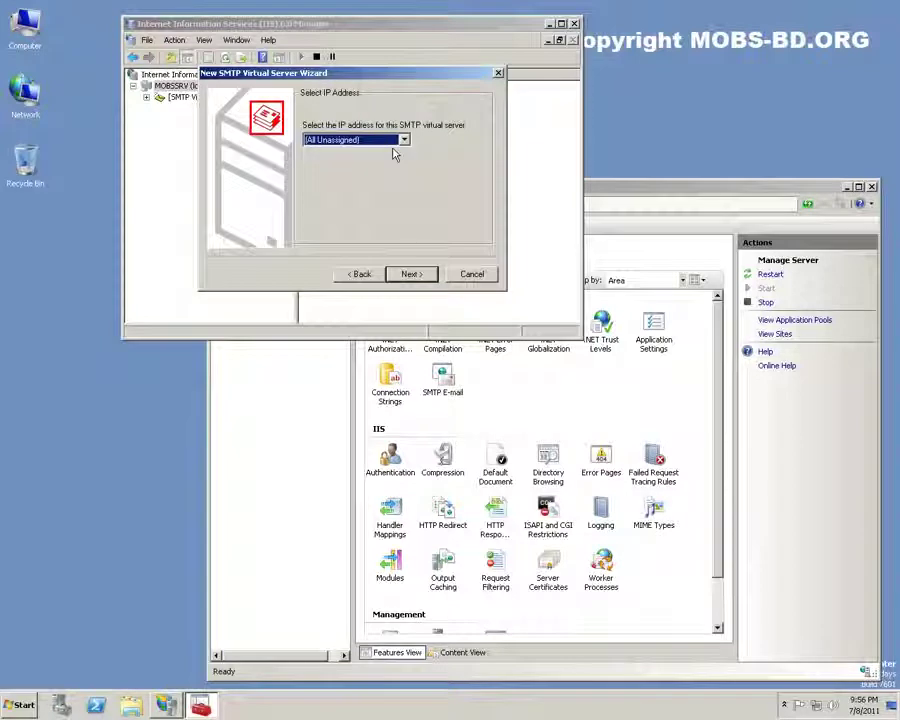
{"action": "left_click", "coordinate": [404, 140]}
{"action": "left_click", "coordinate": [371, 162]}
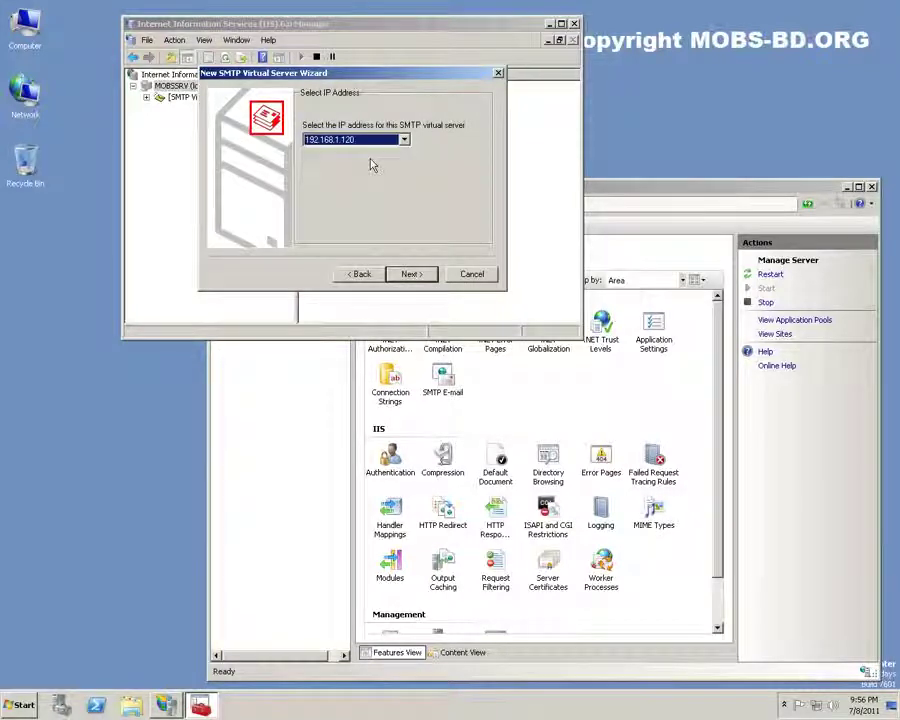
Check the Local Area Connection's network details in Network and Sharing Center
{"action": "left_click", "coordinate": [816, 702]}
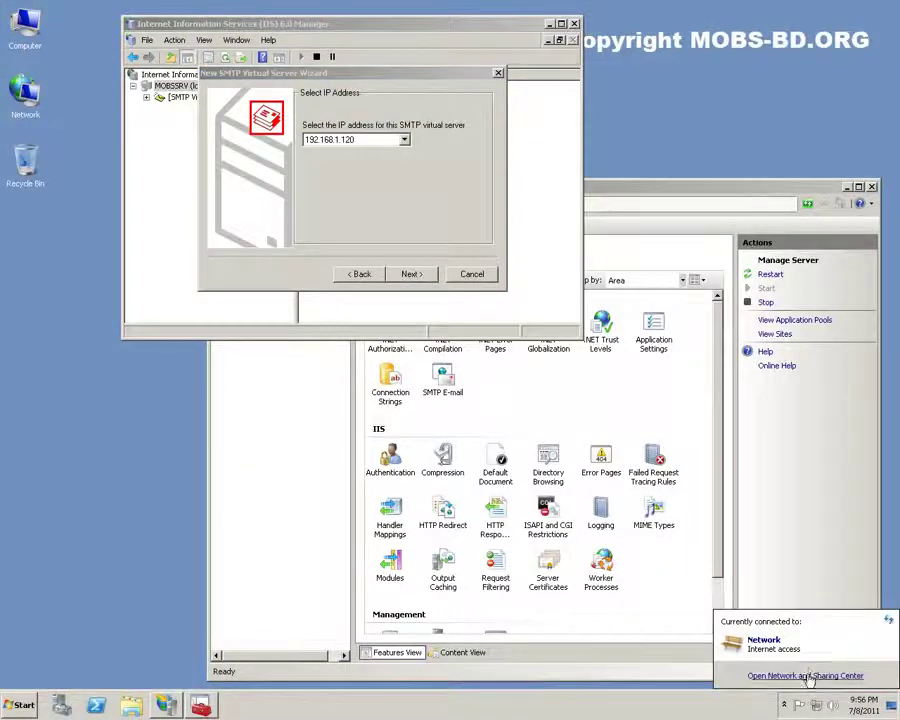
{"action": "left_click", "coordinate": [808, 676]}
{"action": "left_click", "coordinate": [644, 288]}
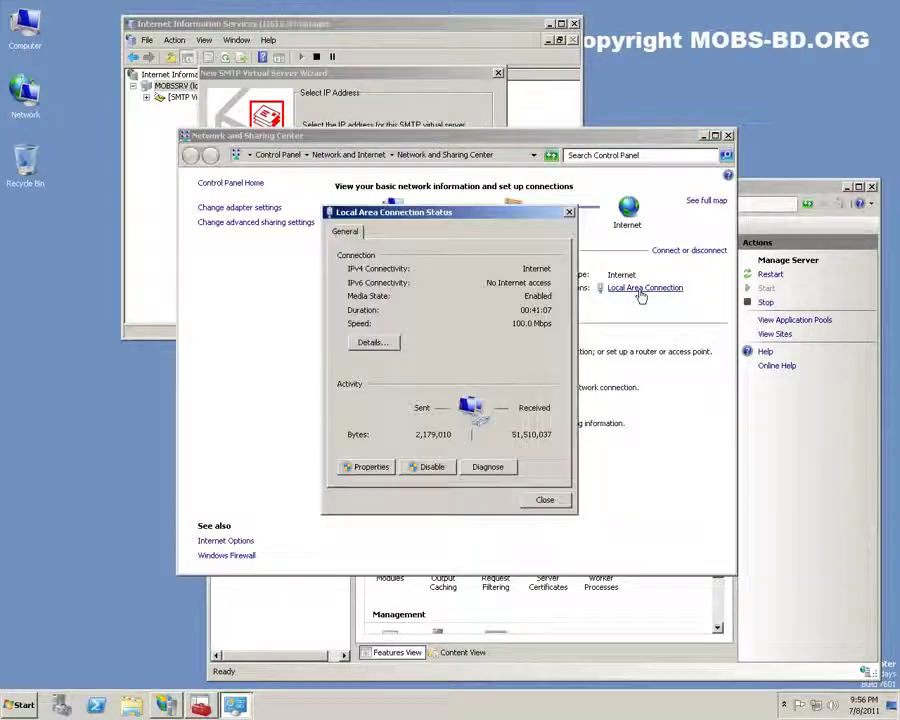
{"action": "left_click", "coordinate": [371, 342]}
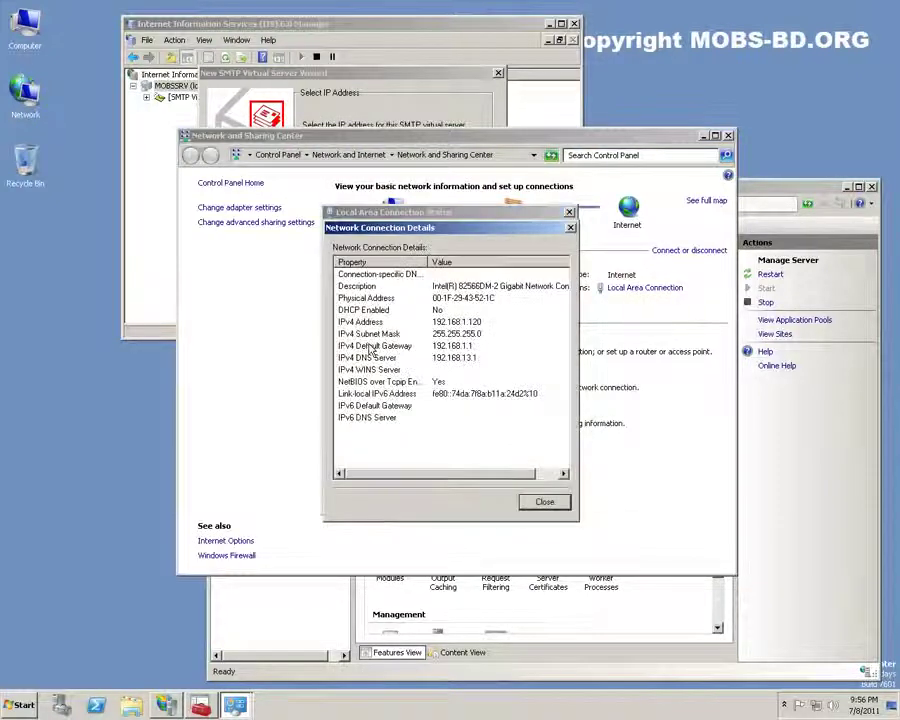
{"action": "left_click", "coordinate": [544, 501]}
Review the Local Area Connection's IPv4 properties and its advanced IP and DNS settings, and close the network windows
{"action": "left_click", "coordinate": [385, 467]}
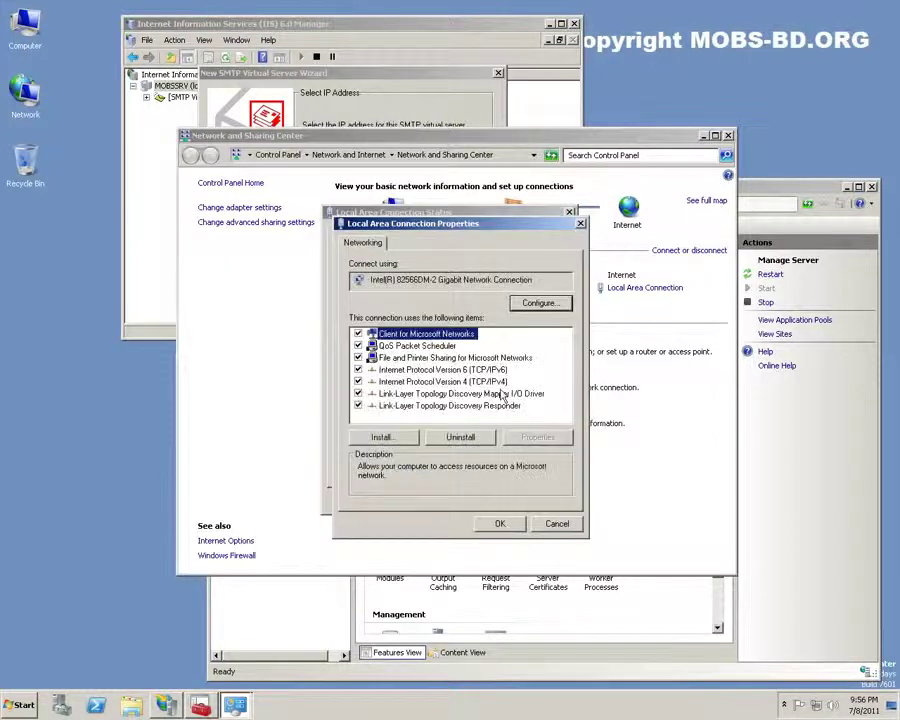
{"action": "double_click", "coordinate": [474, 381]}
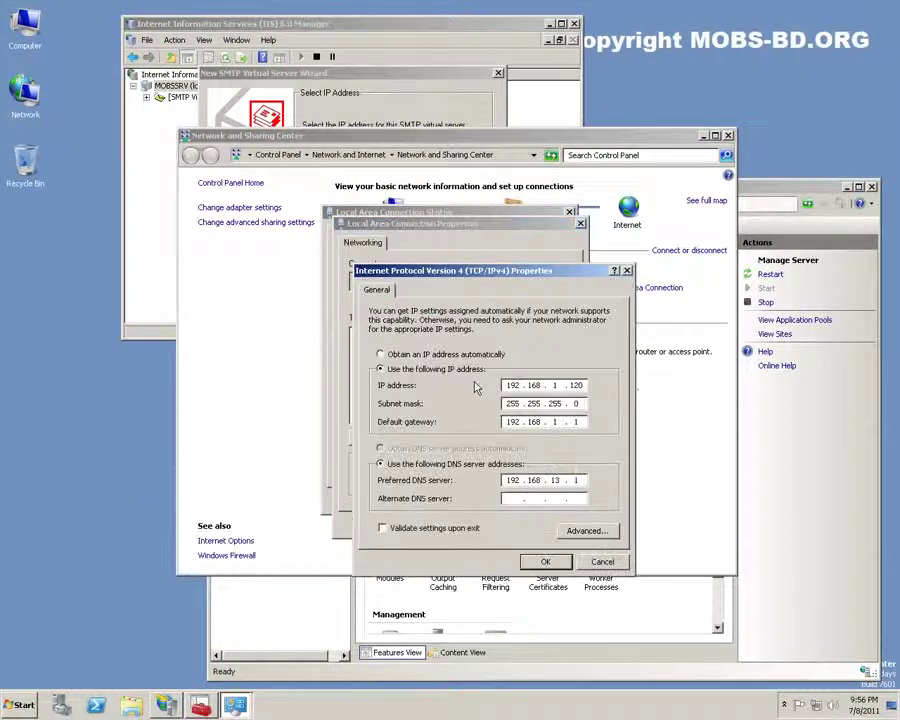
{"action": "left_click", "coordinate": [585, 532]}
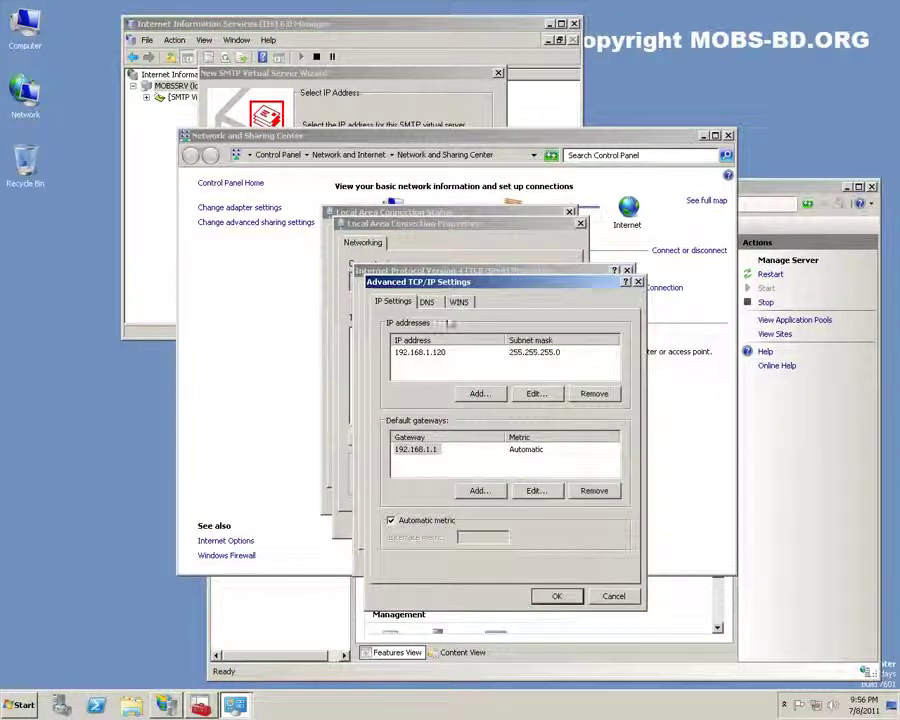
{"action": "left_click", "coordinate": [427, 302]}
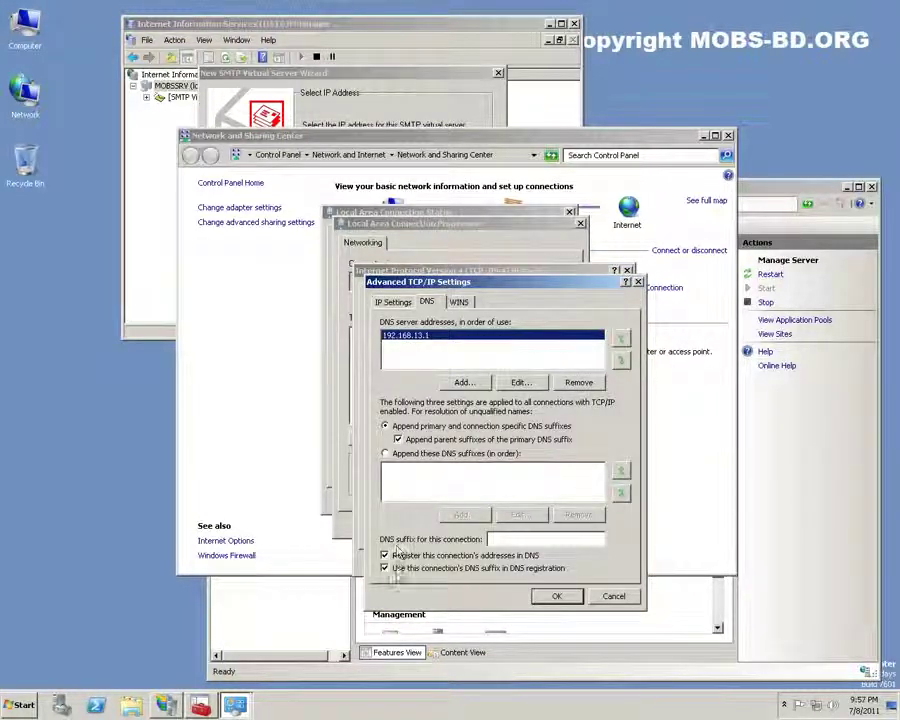
{"action": "left_click", "coordinate": [558, 596]}
{"action": "left_click", "coordinate": [545, 563]}
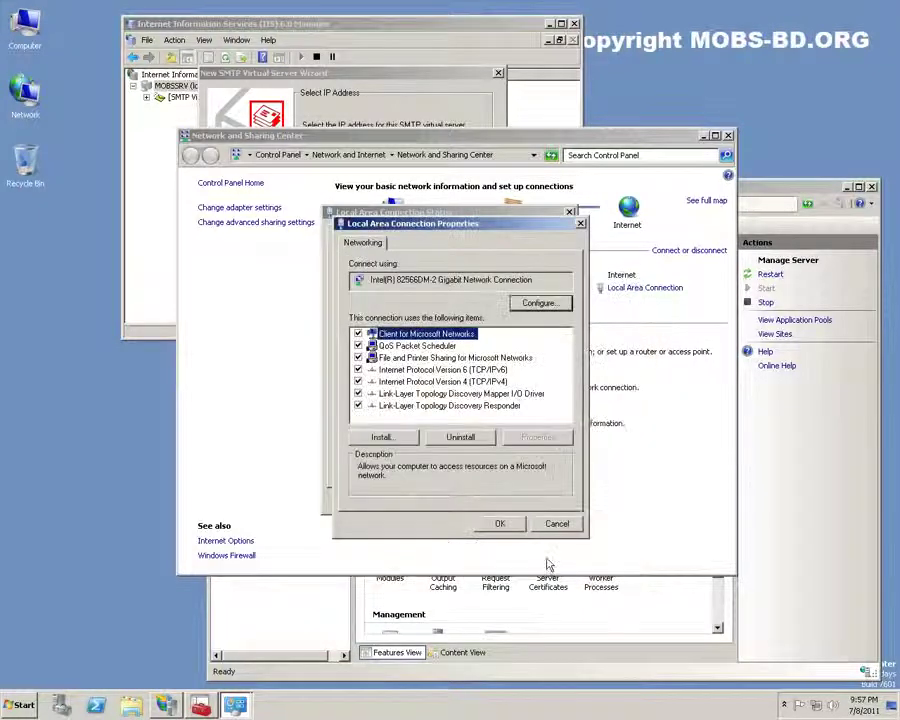
{"action": "left_click", "coordinate": [496, 522]}
{"action": "left_click", "coordinate": [545, 500]}
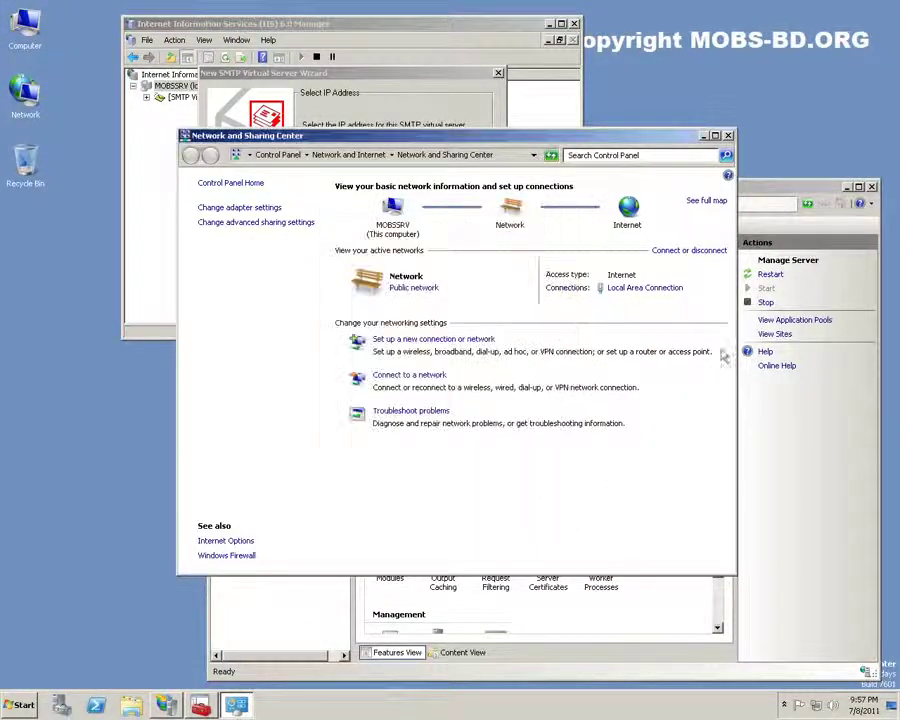
{"action": "left_click", "coordinate": [727, 136]}
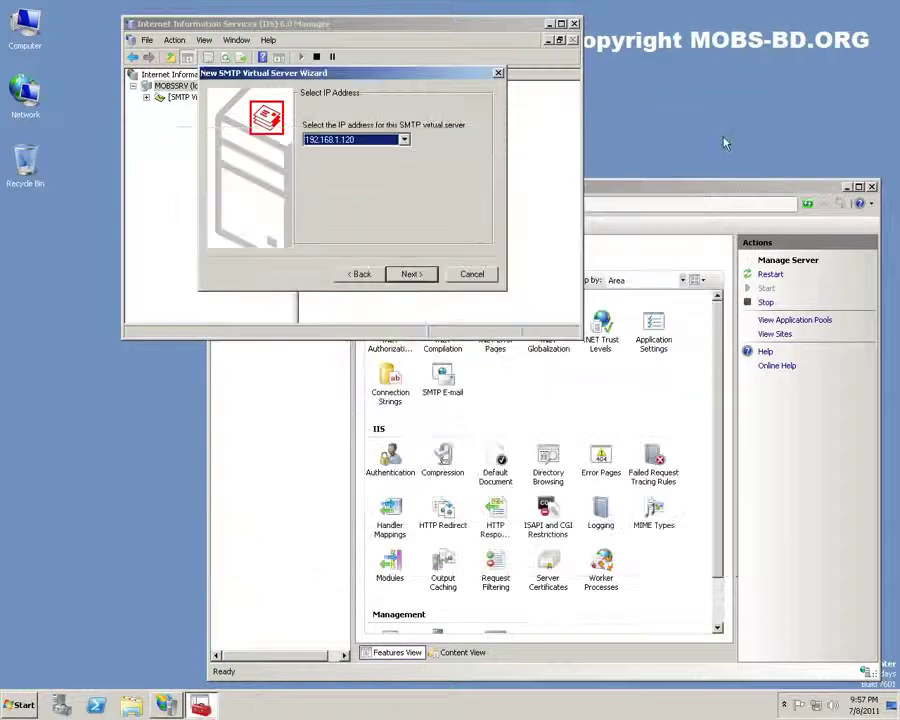
Accept 192.168.1.120 as the virtual server's IP address and browse Local Disk (C:) for a home directory
{"action": "left_click", "coordinate": [413, 274]}
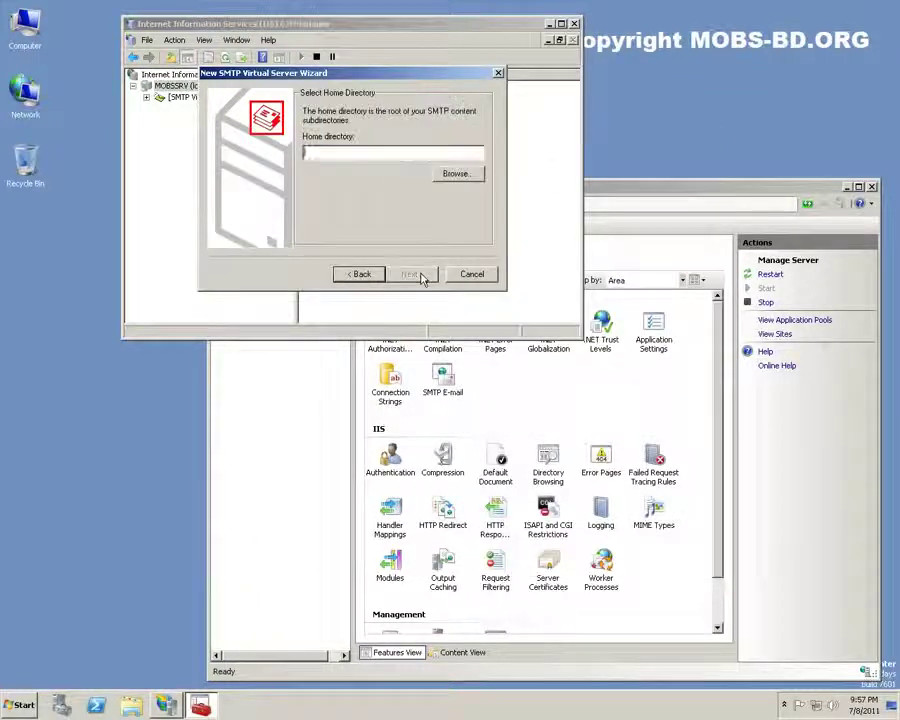
{"action": "left_click", "coordinate": [452, 175]}
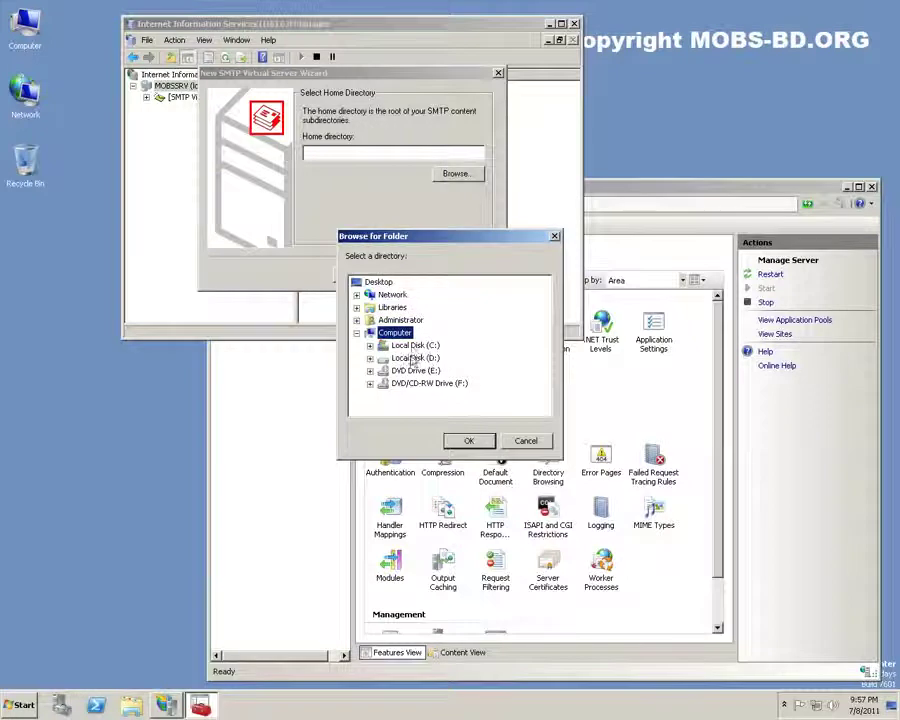
{"action": "left_click", "coordinate": [414, 346]}
{"action": "double_click", "coordinate": [414, 346]}
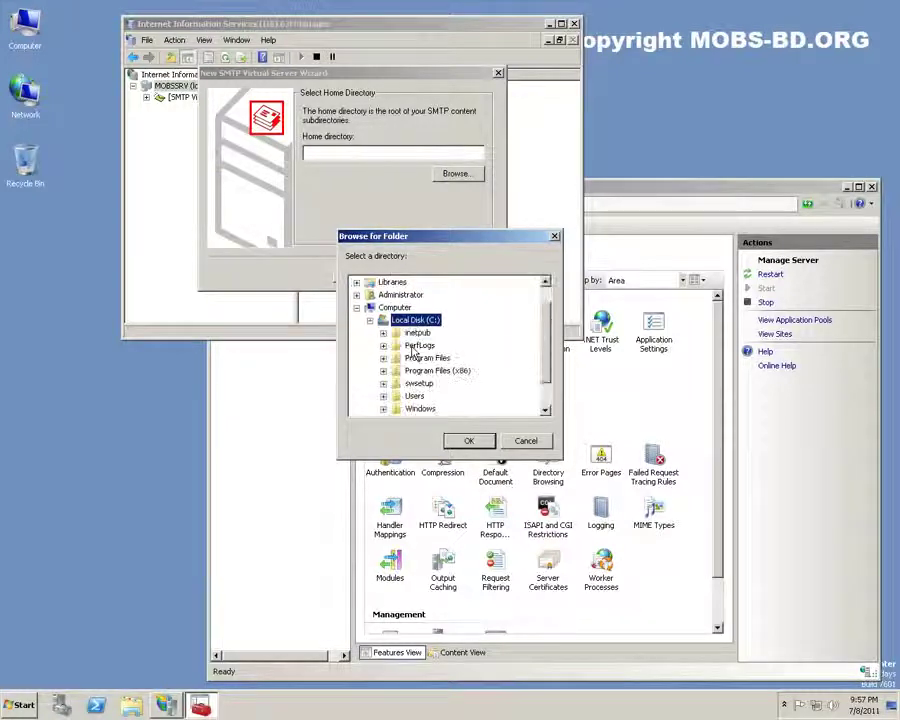
{"action": "left_click", "coordinate": [199, 106]}
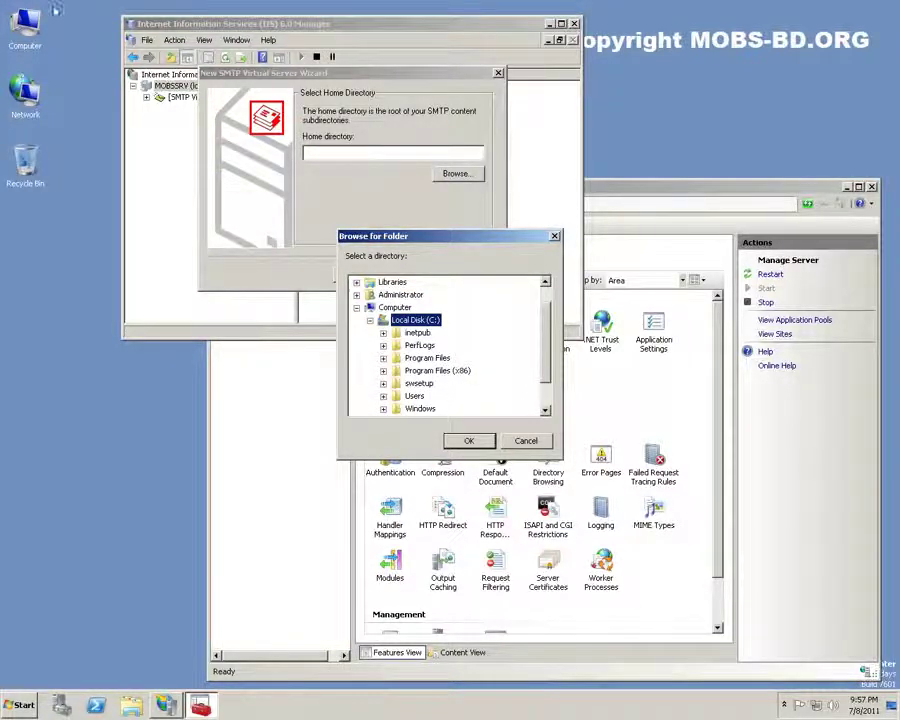
Create a new folder named SMTP1 at the root of Local Disk (C:)
{"action": "double_click", "coordinate": [38, 30]}
{"action": "double_click", "coordinate": [340, 282]}
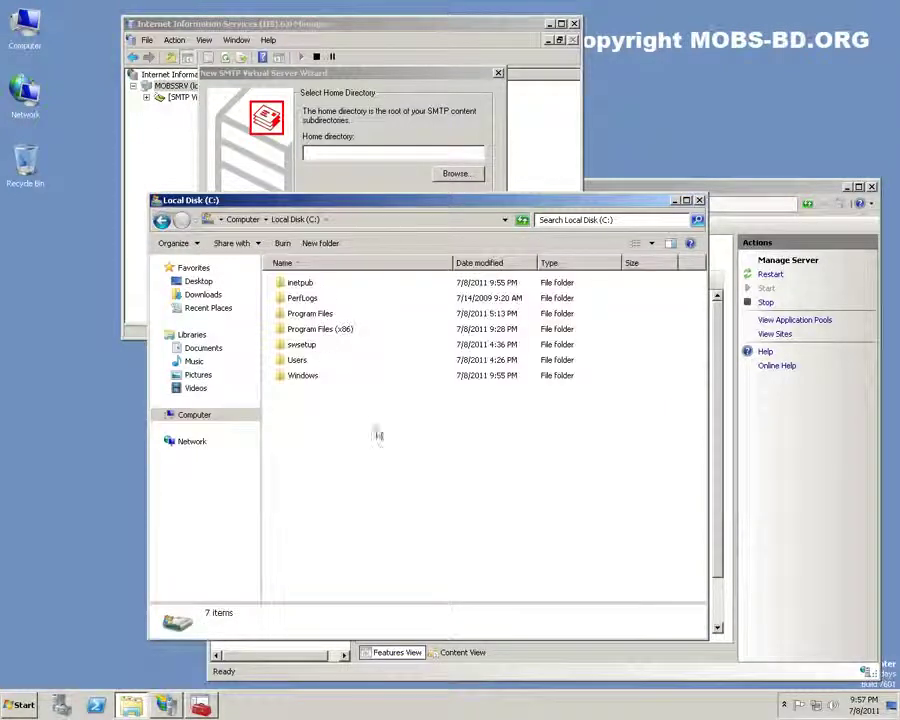
{"action": "left_click", "coordinate": [320, 243]}
{"action": "type", "text": "Mailr"}
{"action": "key", "text": "BackSpace"}
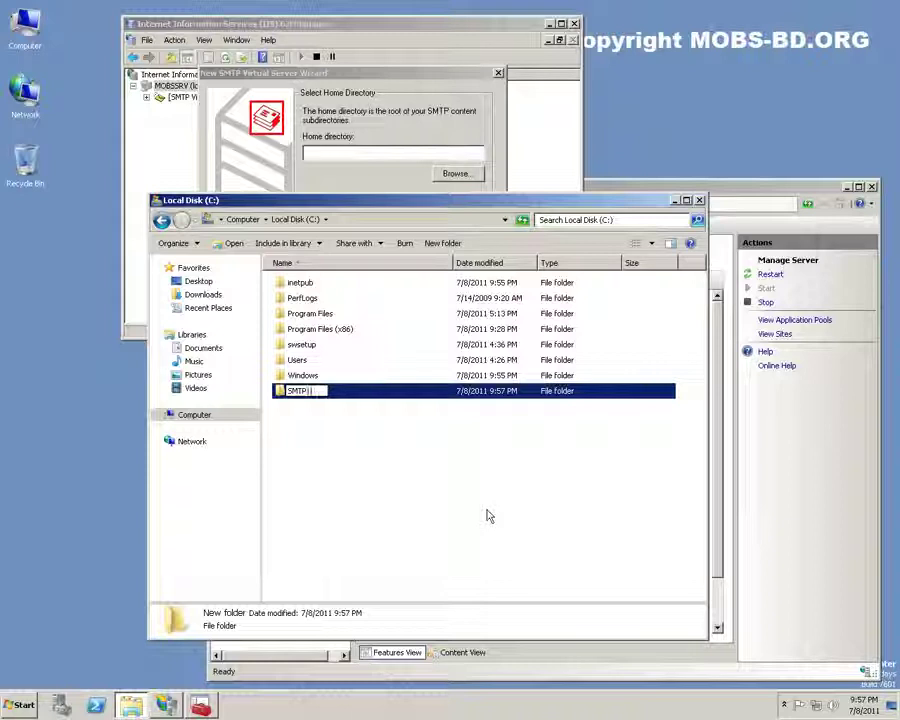
{"action": "key", "text": "Return"}
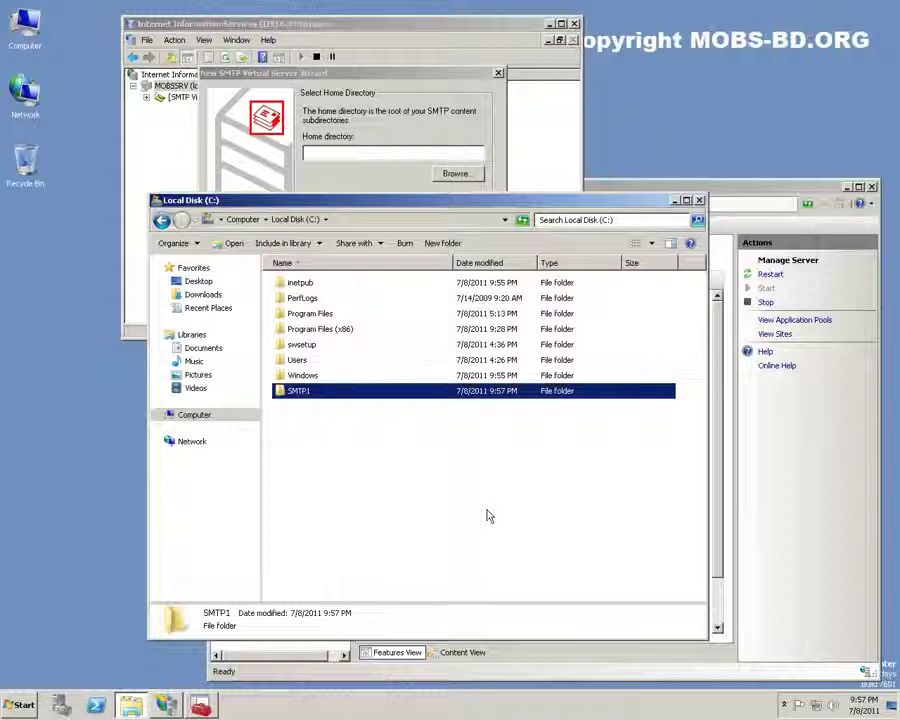
Set the SMTP virtual server's home directory to C:\SMTP1 and continue to the default domain
{"action": "left_click", "coordinate": [456, 173]}
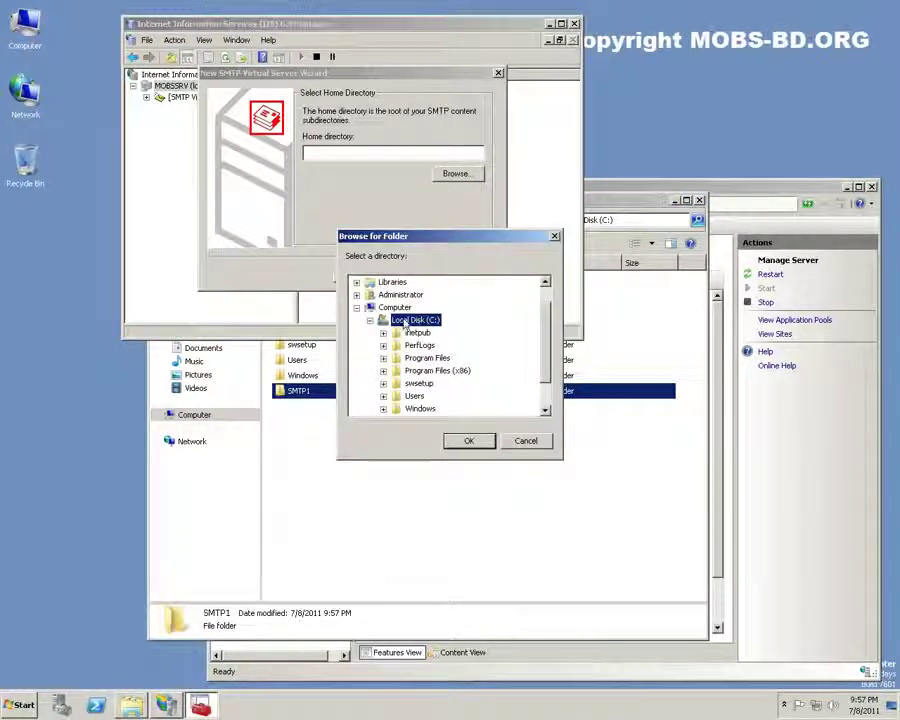
{"action": "key", "text": "Escape"}
{"action": "left_click", "coordinate": [462, 173]}
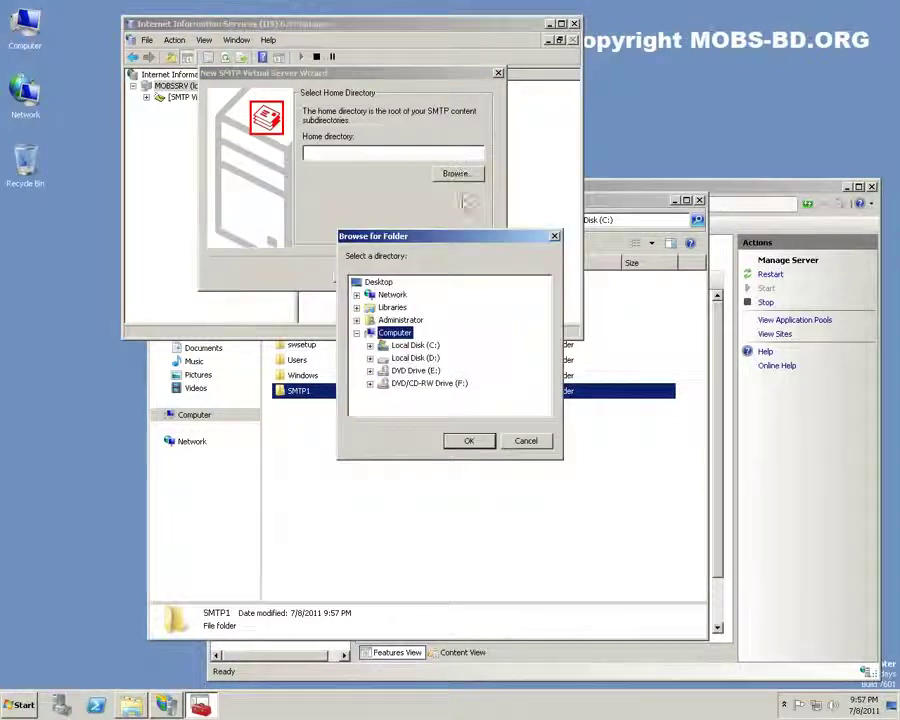
{"action": "left_click", "coordinate": [412, 345]}
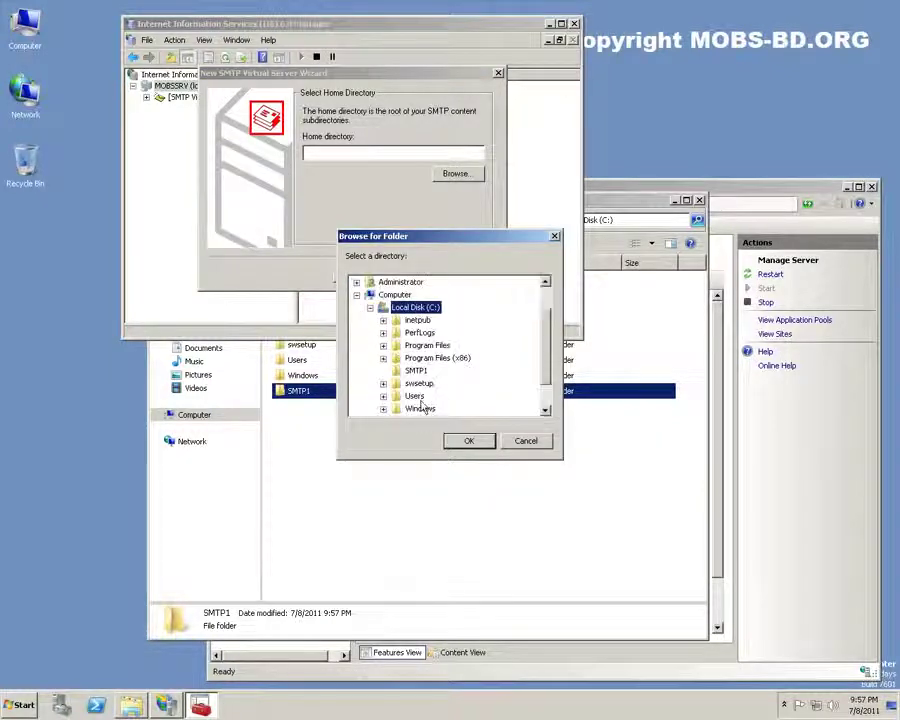
{"action": "left_click", "coordinate": [416, 371]}
{"action": "left_click", "coordinate": [468, 440]}
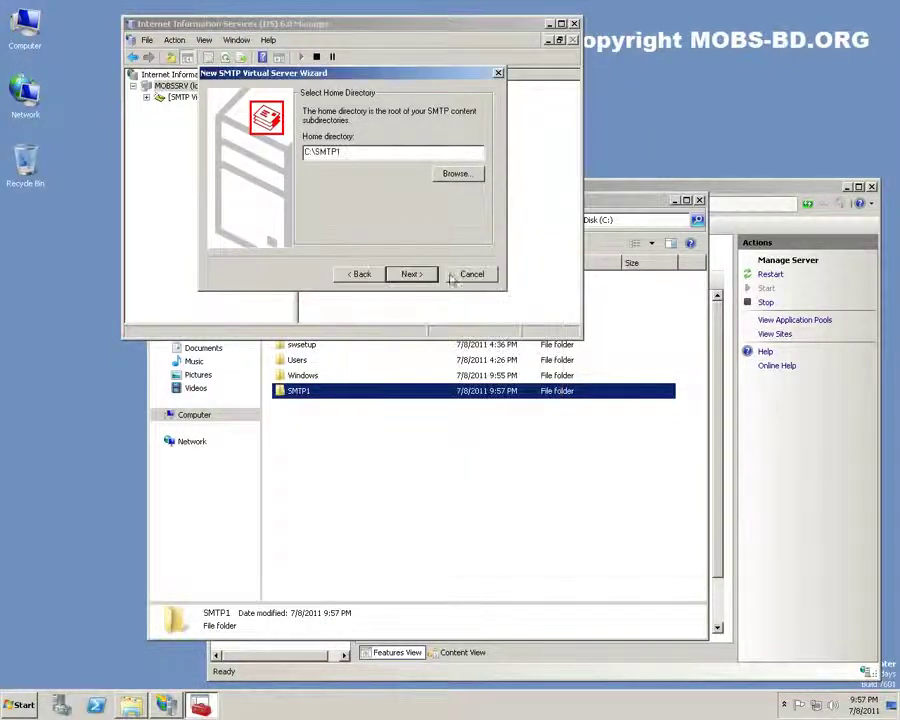
{"action": "left_click", "coordinate": [408, 277]}
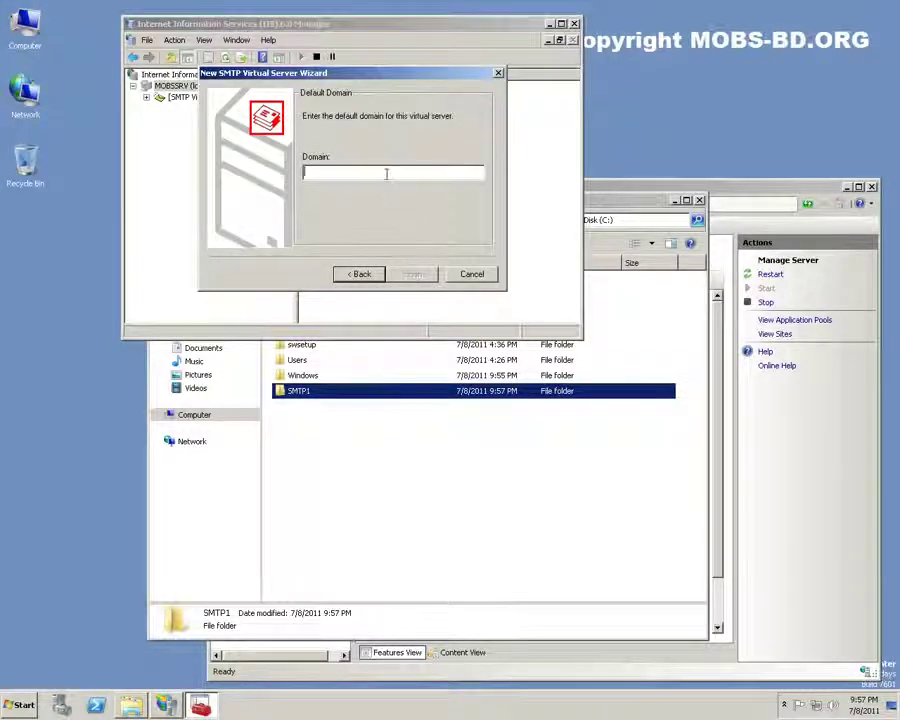
Enter mobs-bd.org as the default domain and finish creating the SMTP virtual server
{"action": "type", "text": "m"}
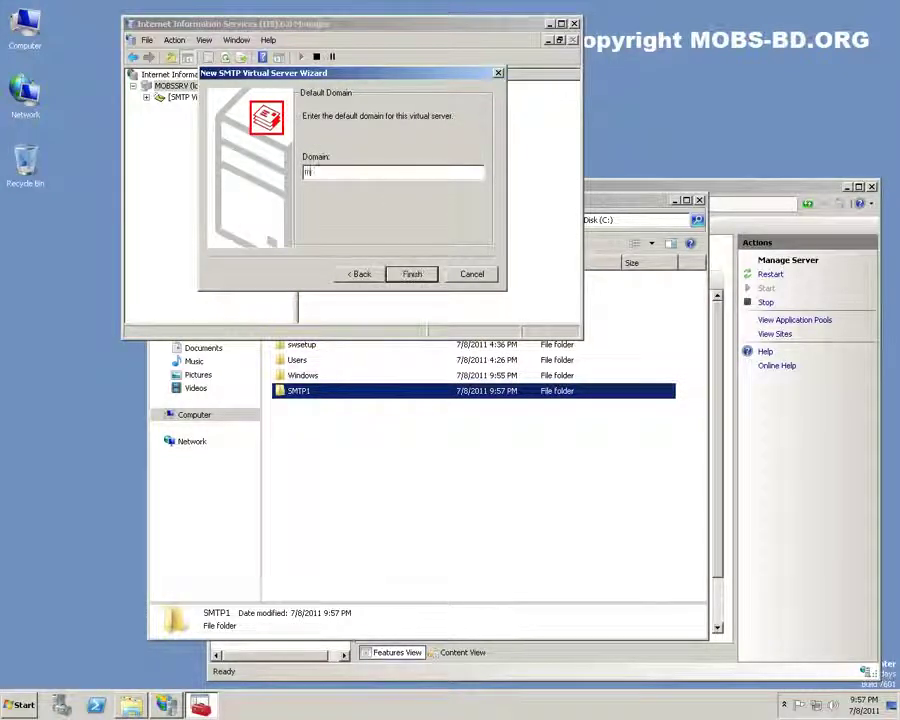
{"action": "type", "text": "obssr"}
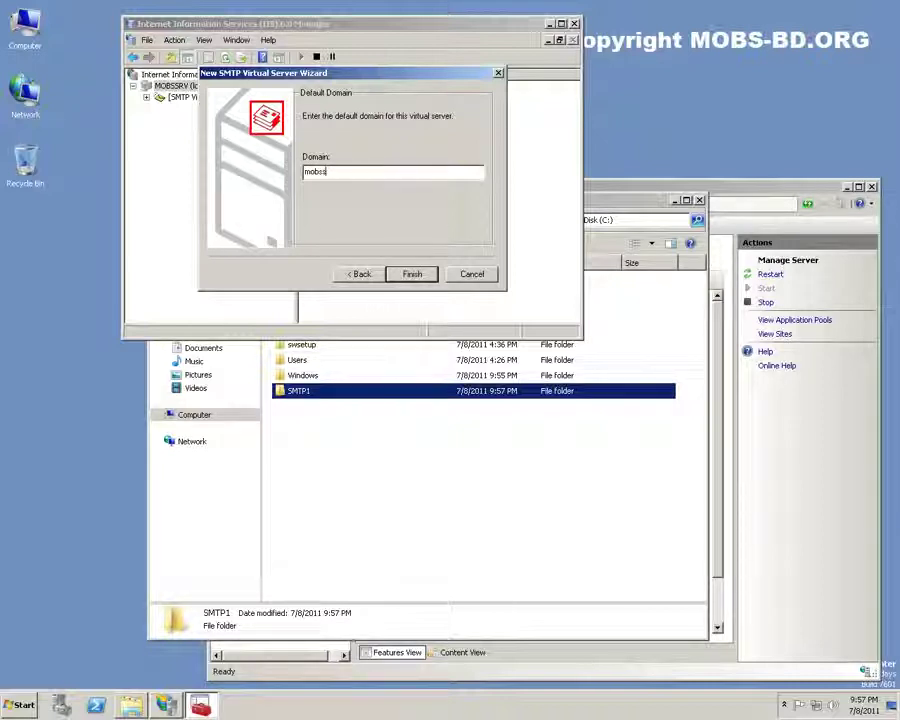
{"action": "type", "text": "d."}
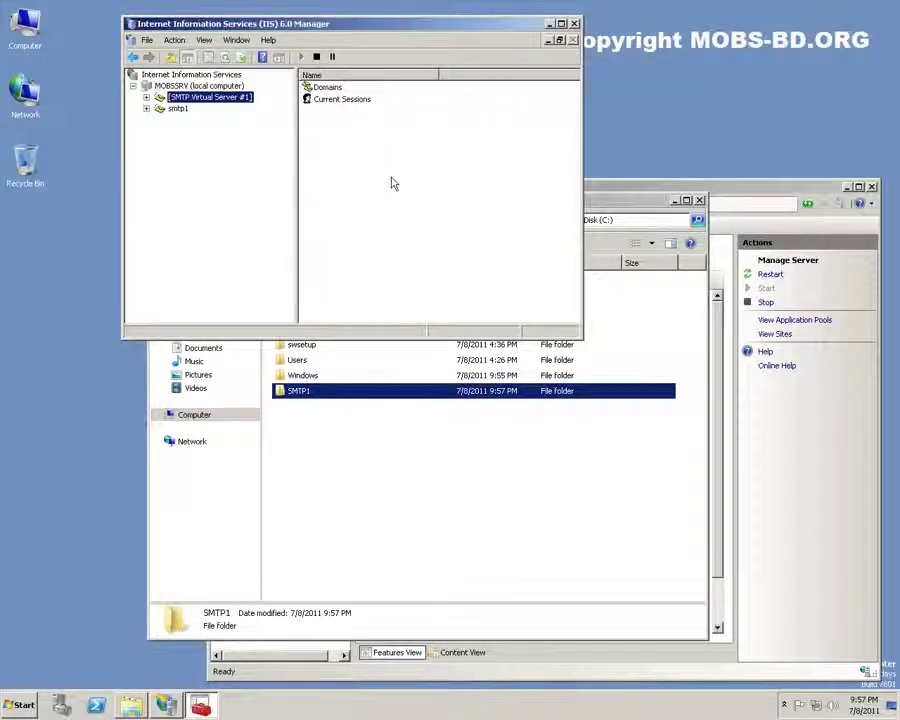
Open the properties of the smtp1 virtual server, close the other background windows and place the dialog where it is readable
{"action": "left_click", "coordinate": [172, 113]}
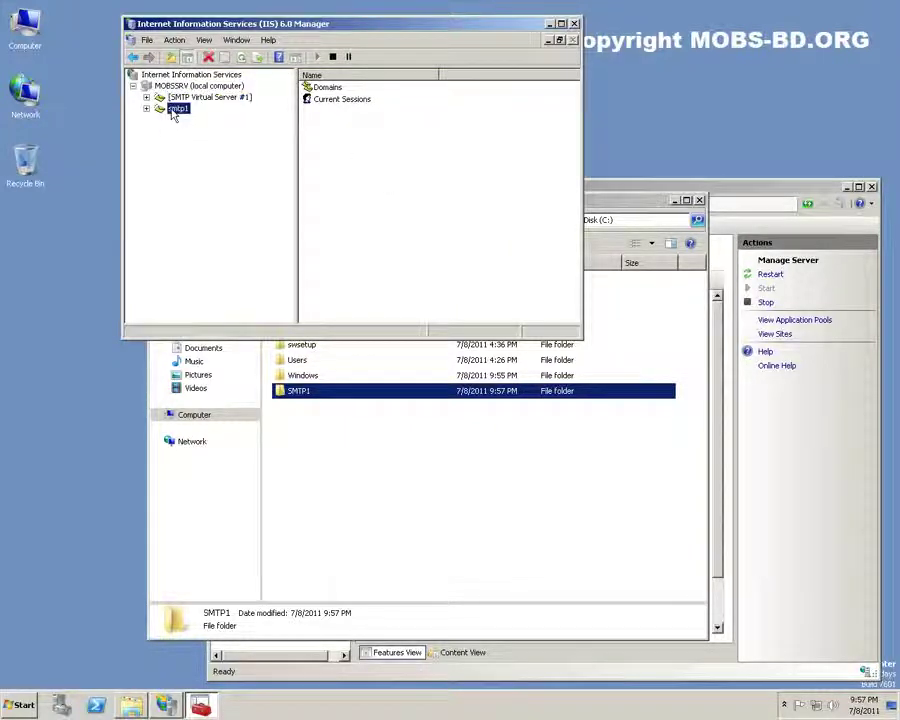
{"action": "right_click", "coordinate": [172, 113]}
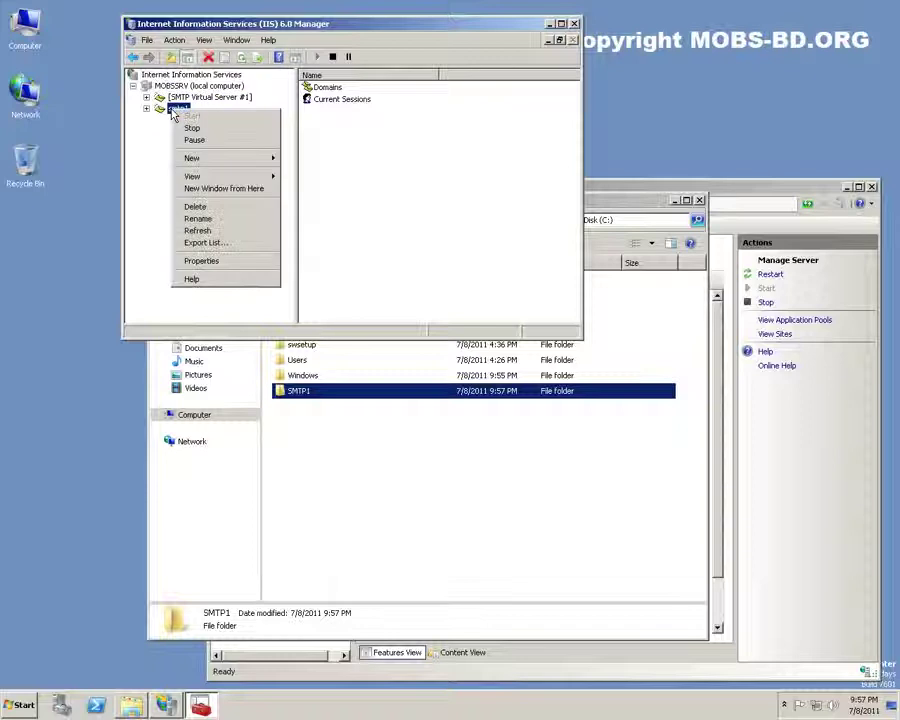
{"action": "left_click", "coordinate": [221, 261]}
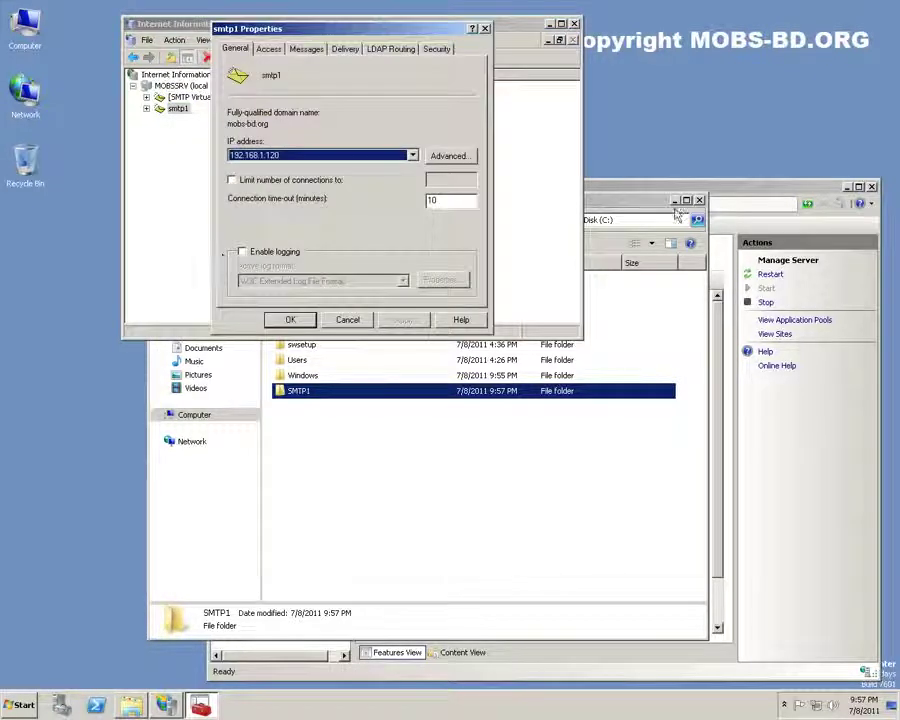
{"action": "left_click_drag", "start_coordinate": [288, 32], "coordinate": [193, 157]}
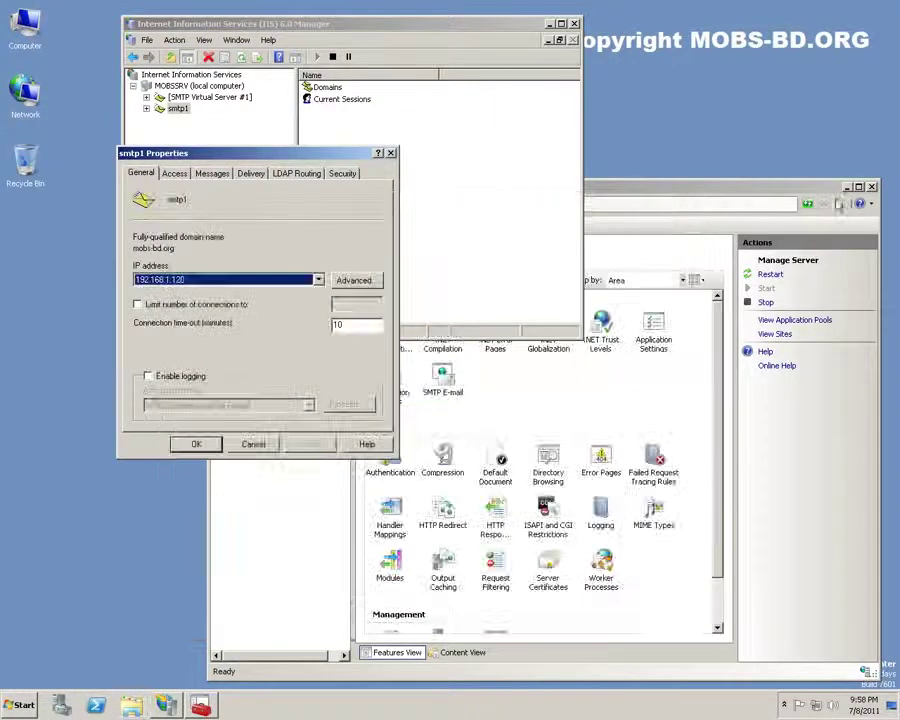
{"action": "left_click", "coordinate": [872, 187]}
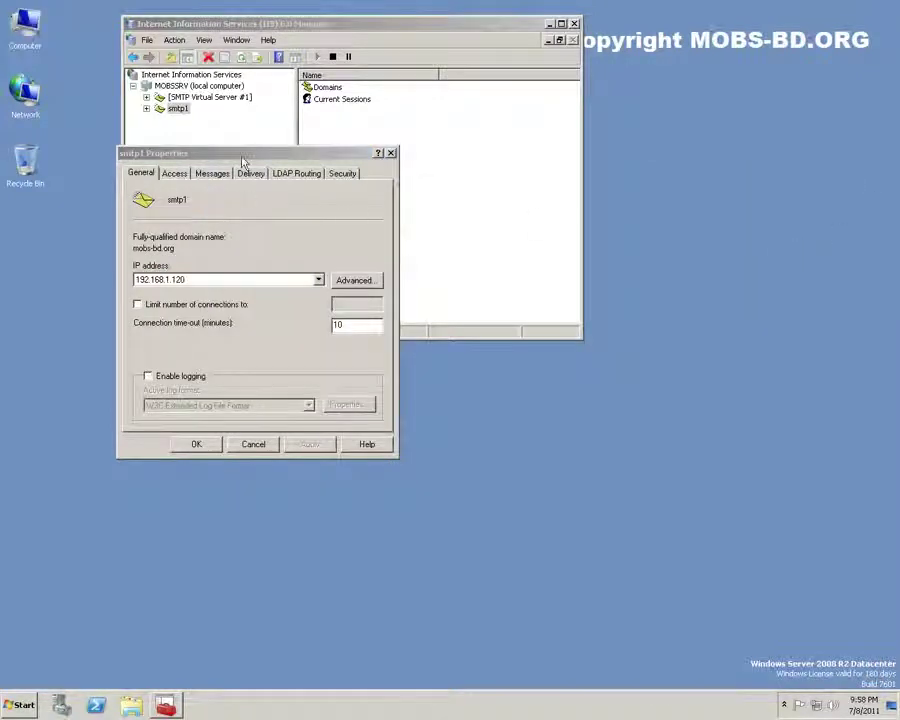
{"action": "left_click", "coordinate": [242, 158]}
{"action": "left_click_drag", "start_coordinate": [242, 158], "coordinate": [165, 357]}
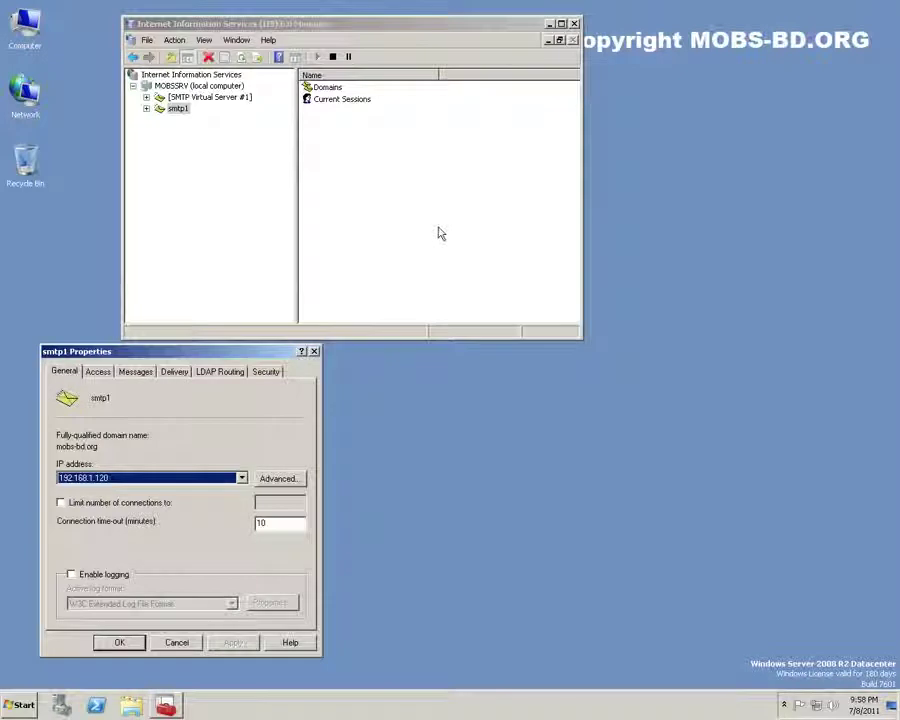
{"action": "left_click_drag", "start_coordinate": [191, 354], "coordinate": [502, 161]}
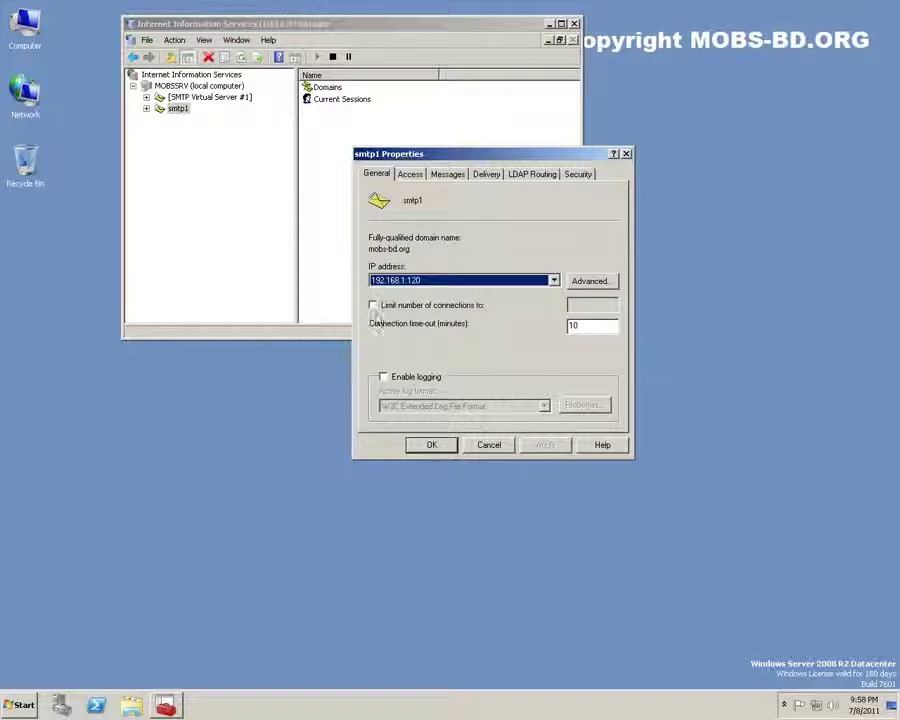
Limit smtp1 to 100 connections and enable logging in the W3C Extended Log File Format
{"action": "left_click", "coordinate": [373, 305]}
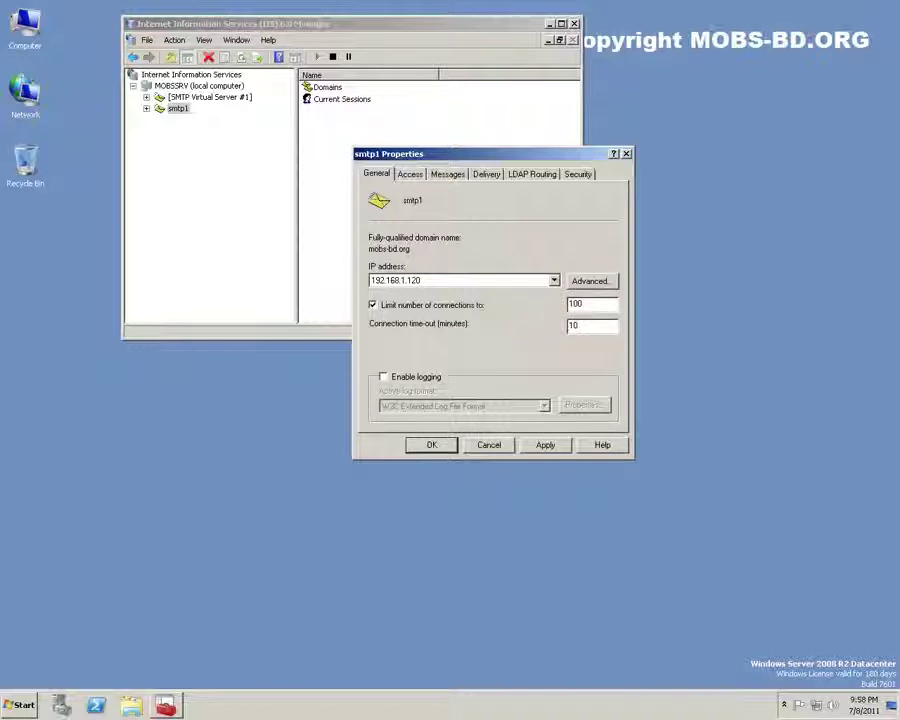
{"action": "left_click", "coordinate": [383, 377]}
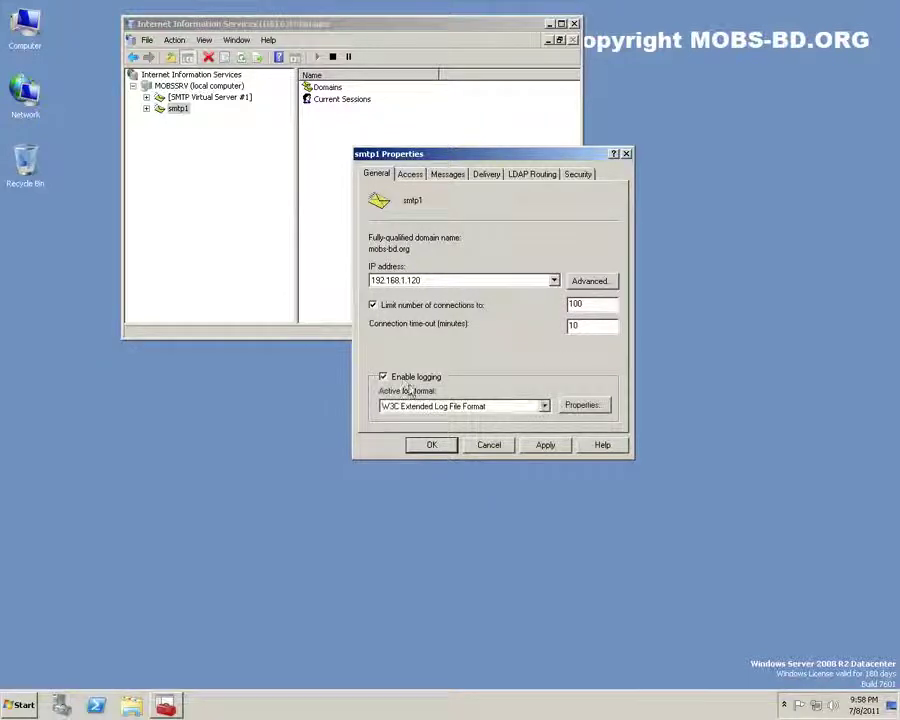
{"action": "left_click", "coordinate": [543, 406]}
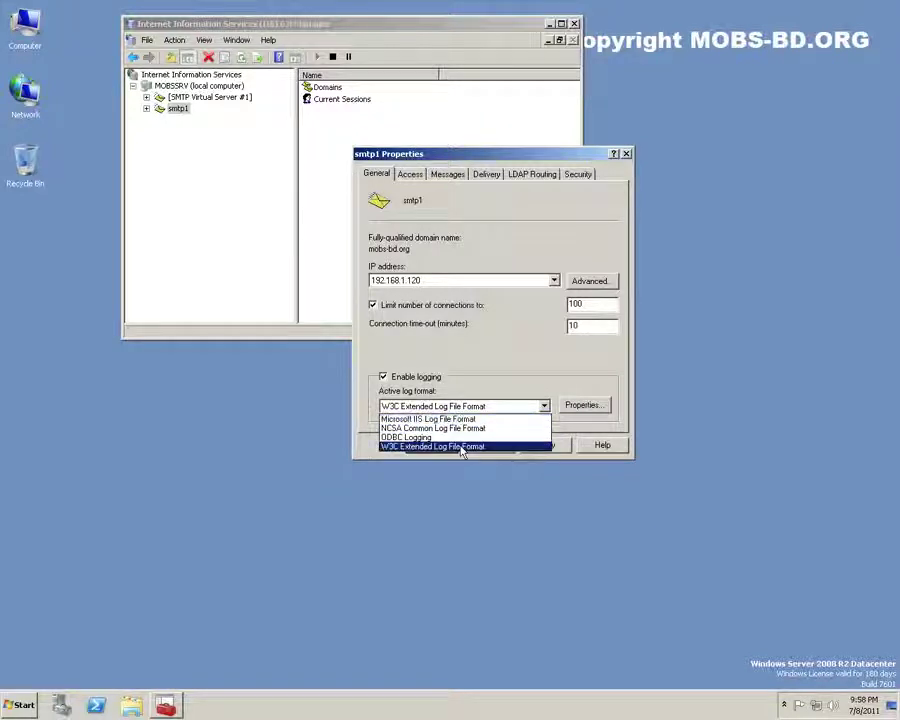
{"action": "left_click", "coordinate": [527, 369]}
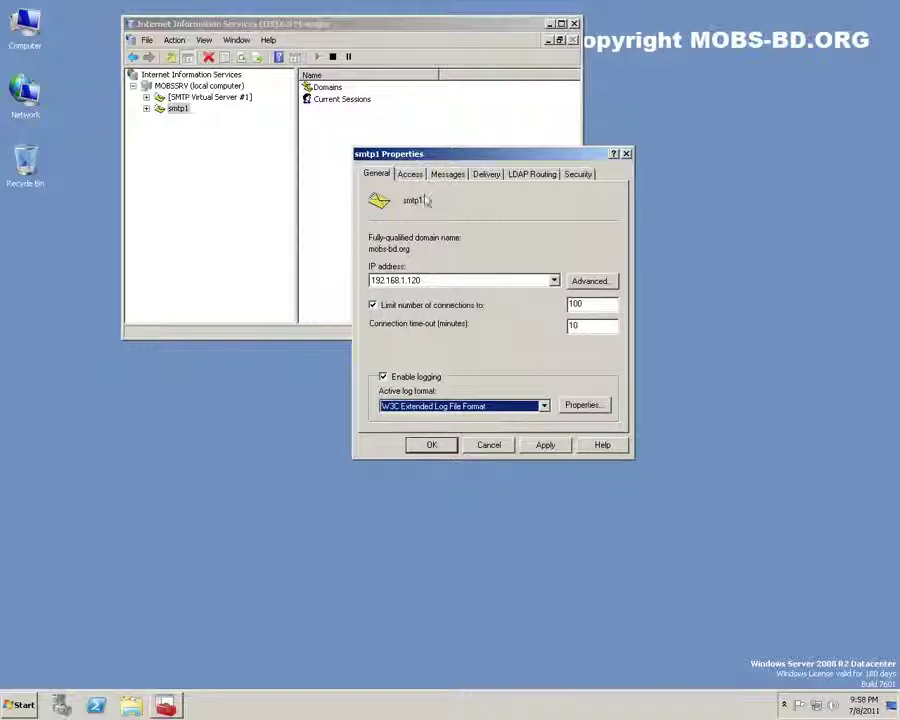
Check the IP address and TCP port of smtp1 in its advanced identity settings
{"action": "left_click", "coordinate": [602, 285]}
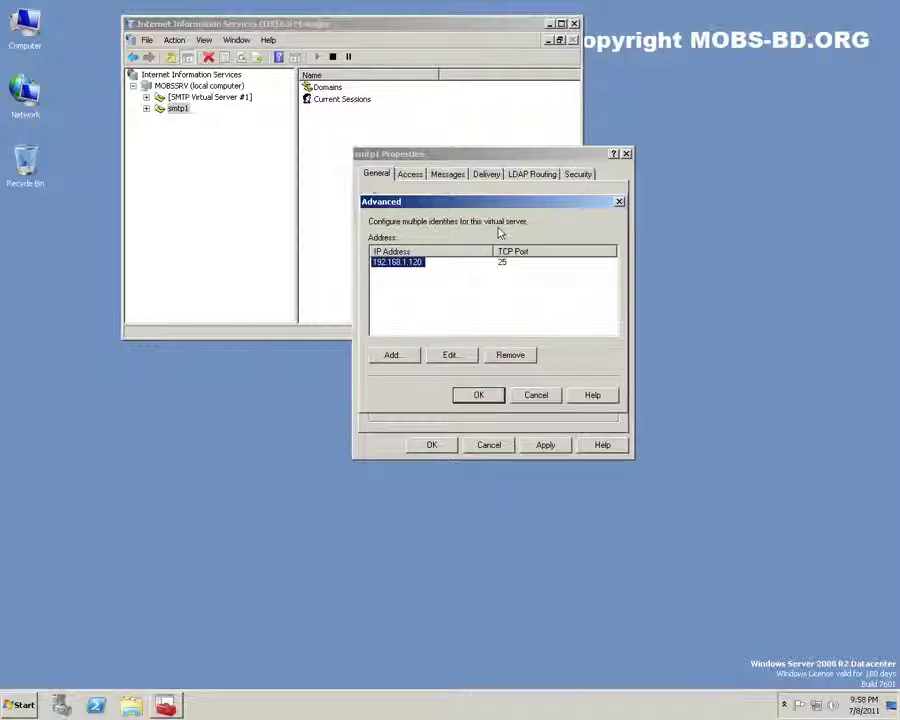
{"action": "left_click", "coordinate": [450, 356]}
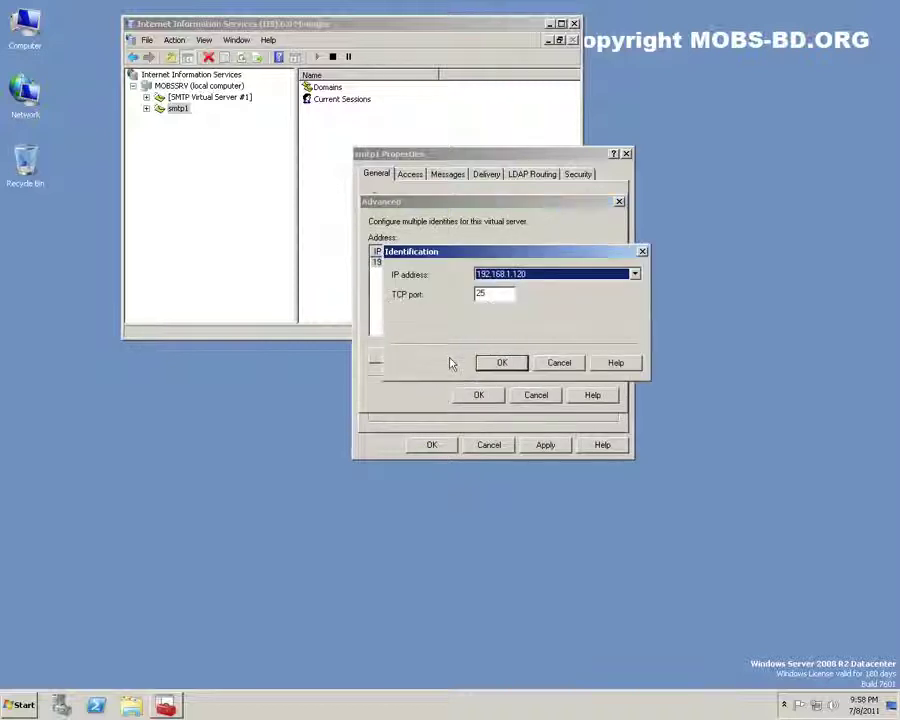
{"action": "key", "text": "Tab"}
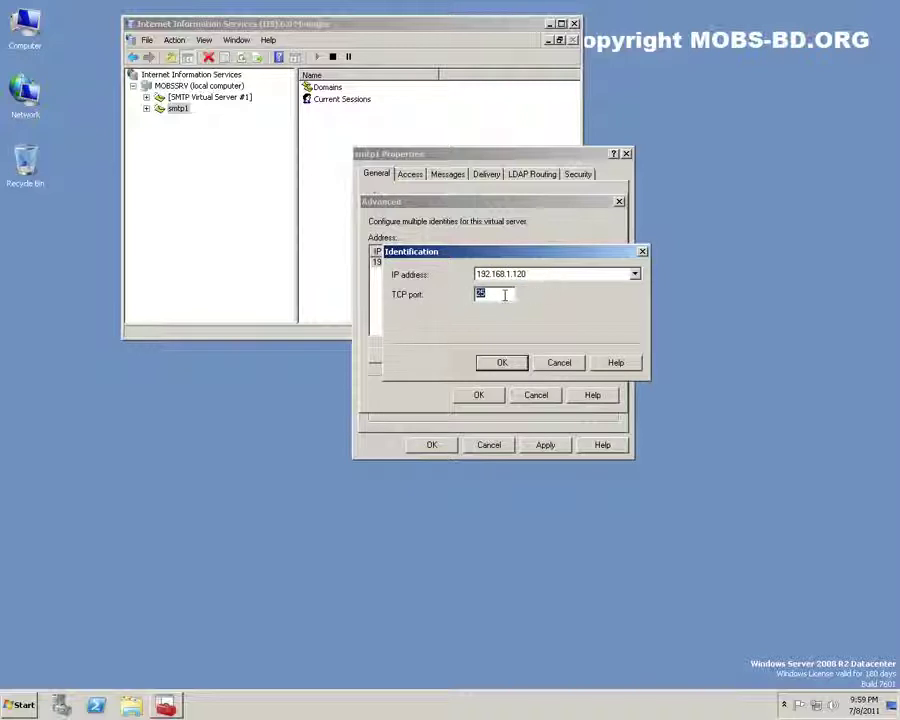
{"action": "left_click", "coordinate": [565, 362]}
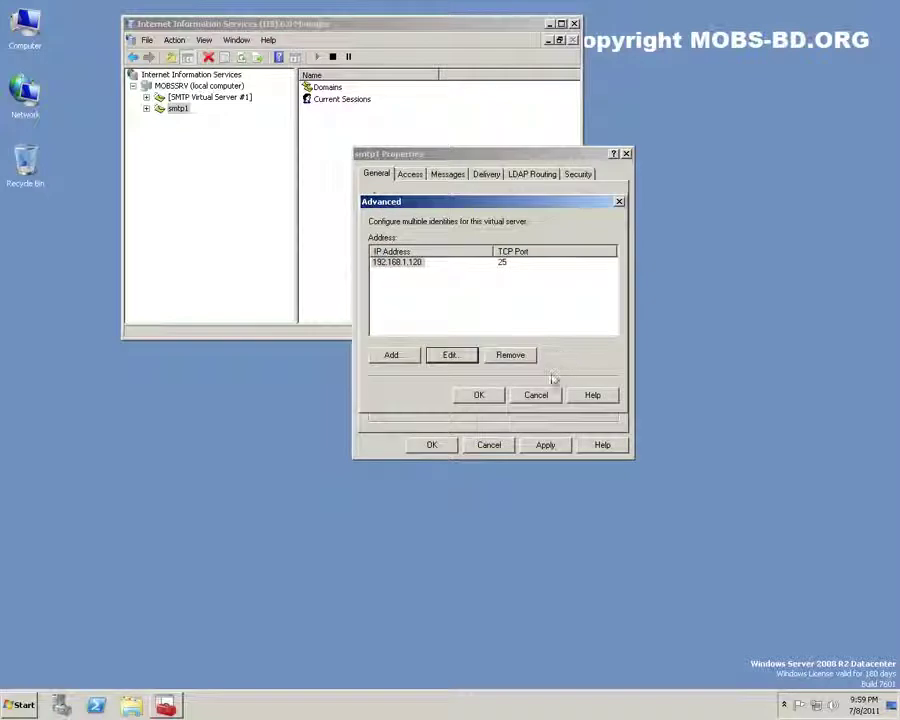
{"action": "left_click", "coordinate": [536, 395]}
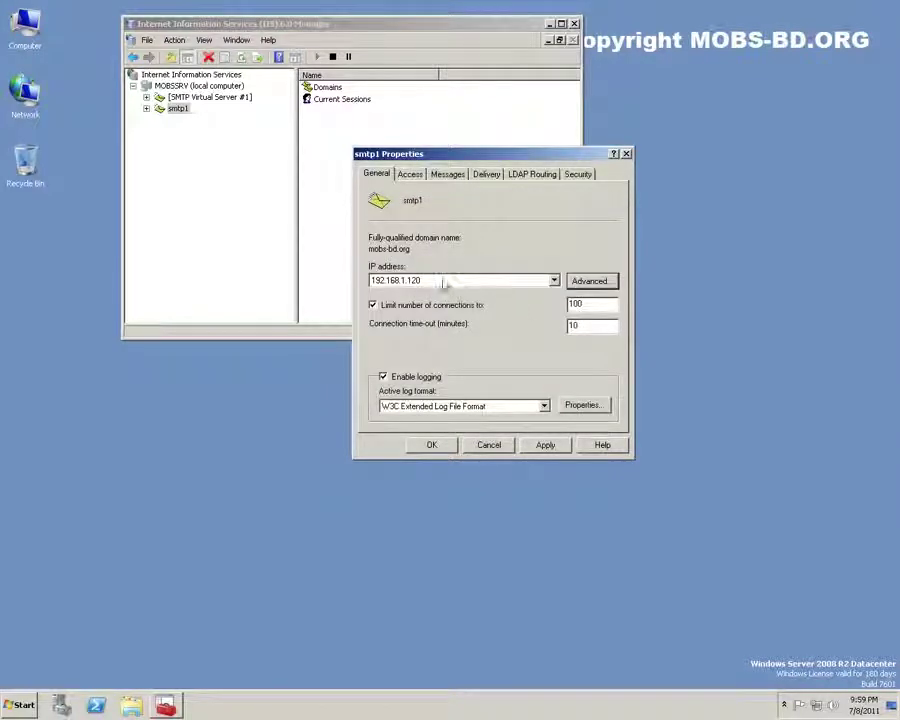
Open the authentication methods of smtp1 and disable anonymous access
{"action": "left_click_drag", "start_coordinate": [412, 159], "coordinate": [407, 283]}
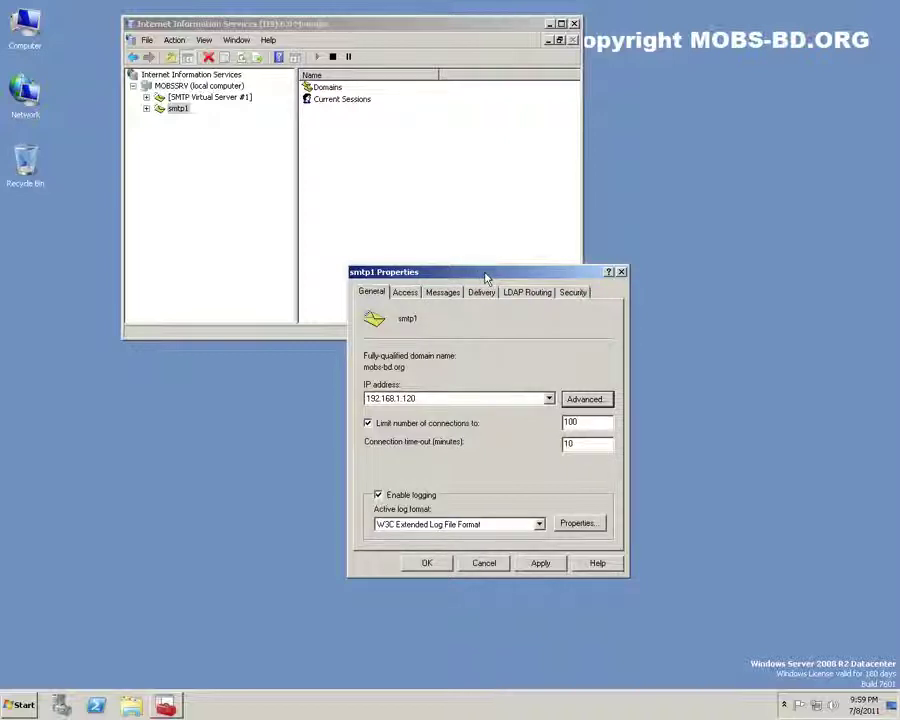
{"action": "left_click", "coordinate": [406, 293]}
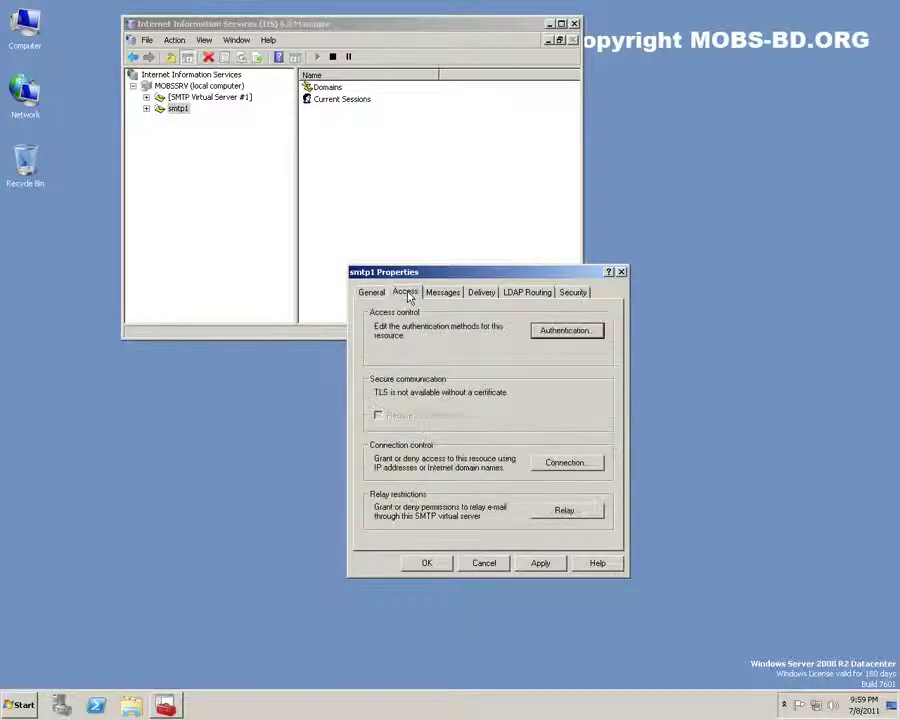
{"action": "left_click", "coordinate": [571, 334]}
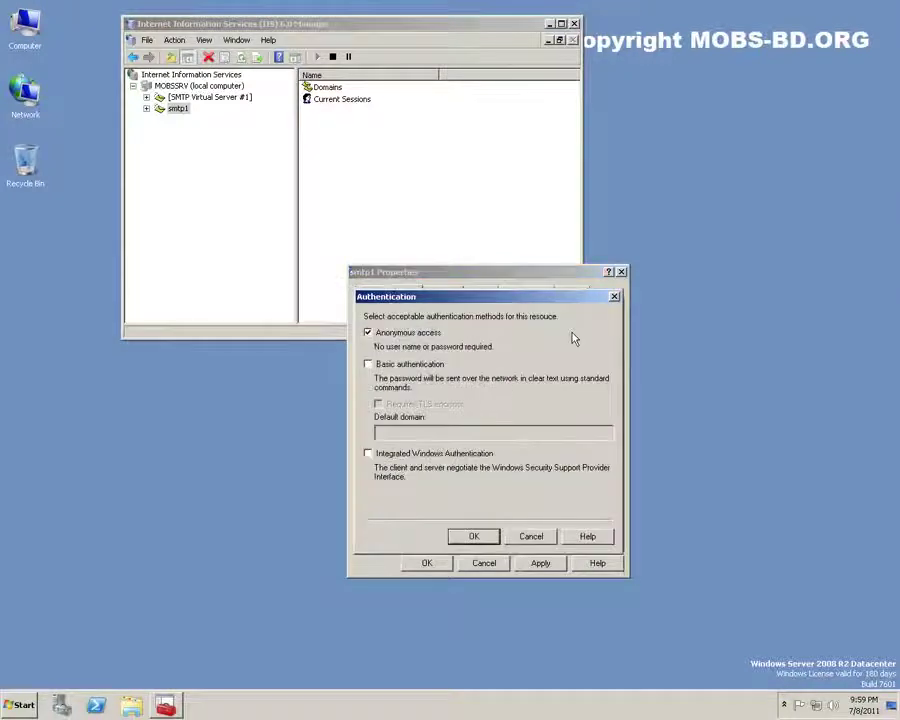
{"action": "left_click", "coordinate": [368, 333]}
Try Basic authentication for smtp1 with required TLS encryption and mobs-bd.org as the default domain
{"action": "left_click", "coordinate": [368, 364]}
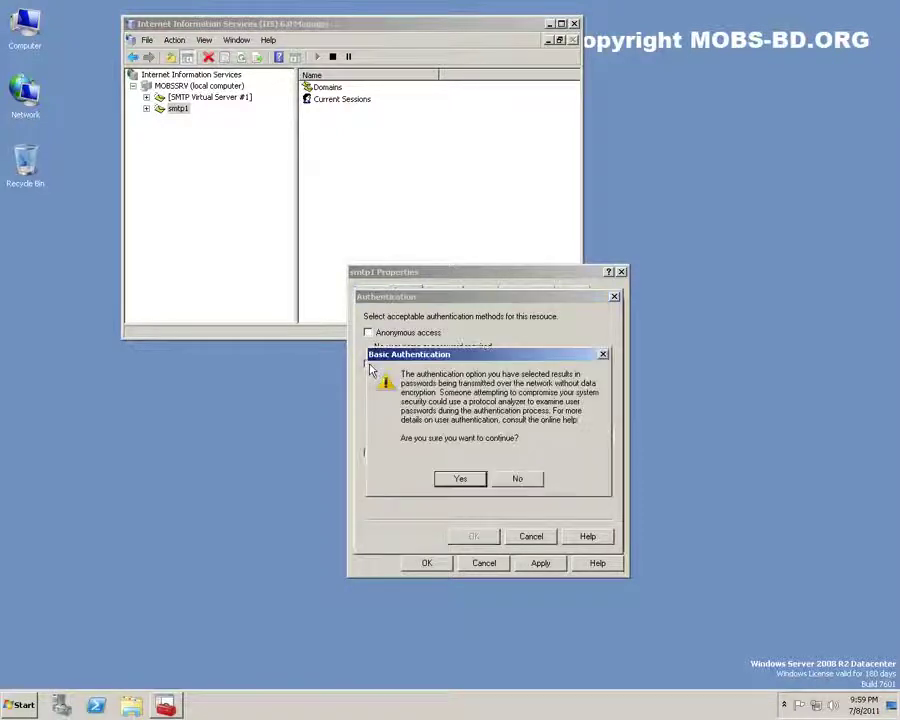
{"action": "left_click", "coordinate": [458, 534]}
{"action": "left_click", "coordinate": [379, 404]}
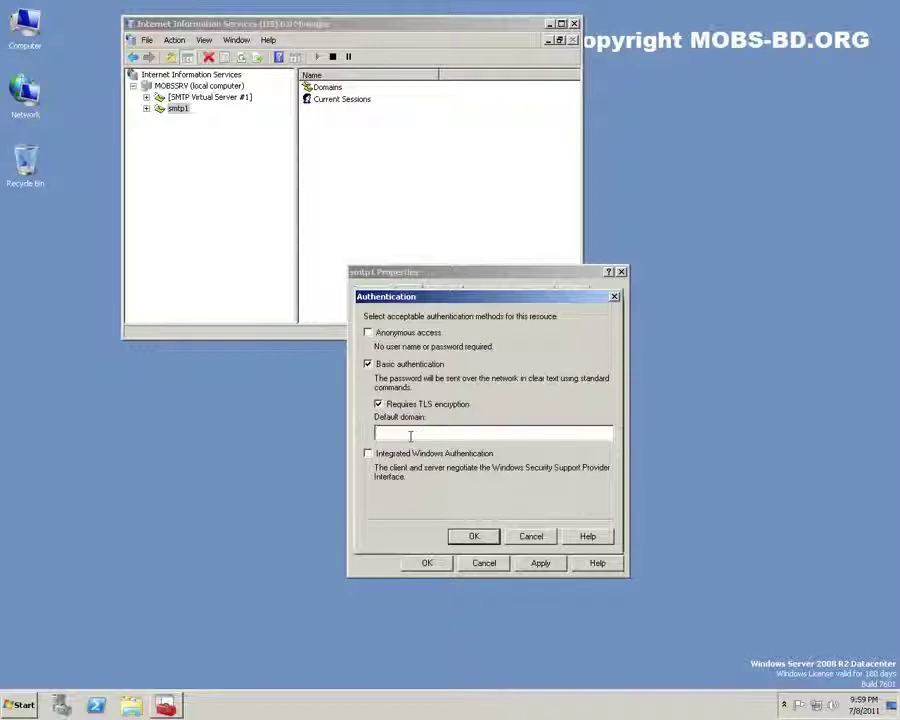
{"action": "type", "text": "mobs-bd.org"}
Enable Integrated Windows Authentication, disable Basic authentication with its TLS requirement, and accept the authentication methods
{"action": "left_click", "coordinate": [411, 456]}
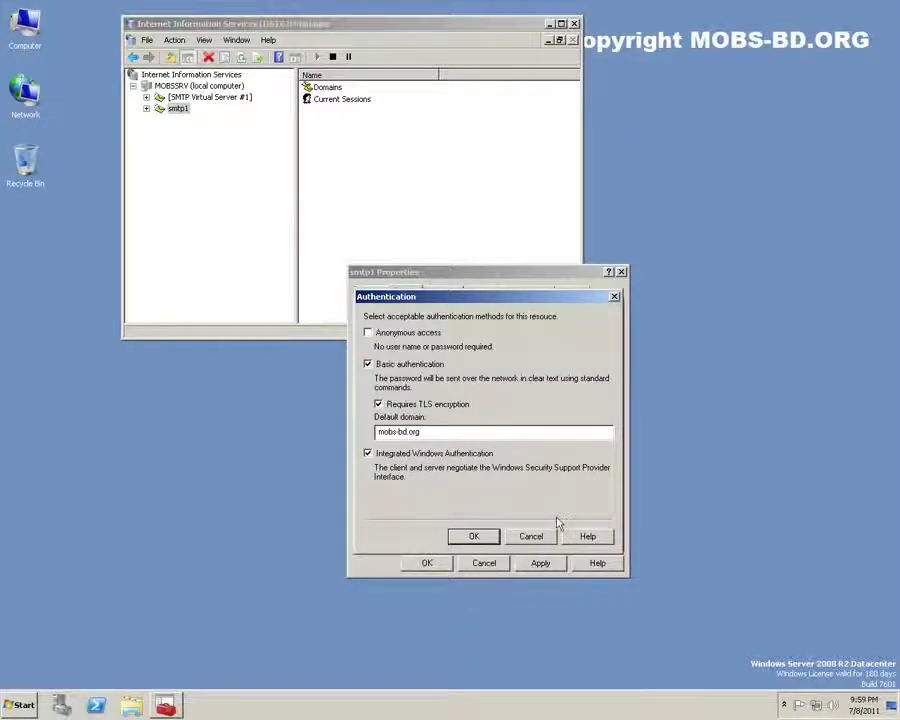
{"action": "left_click", "coordinate": [473, 537]}
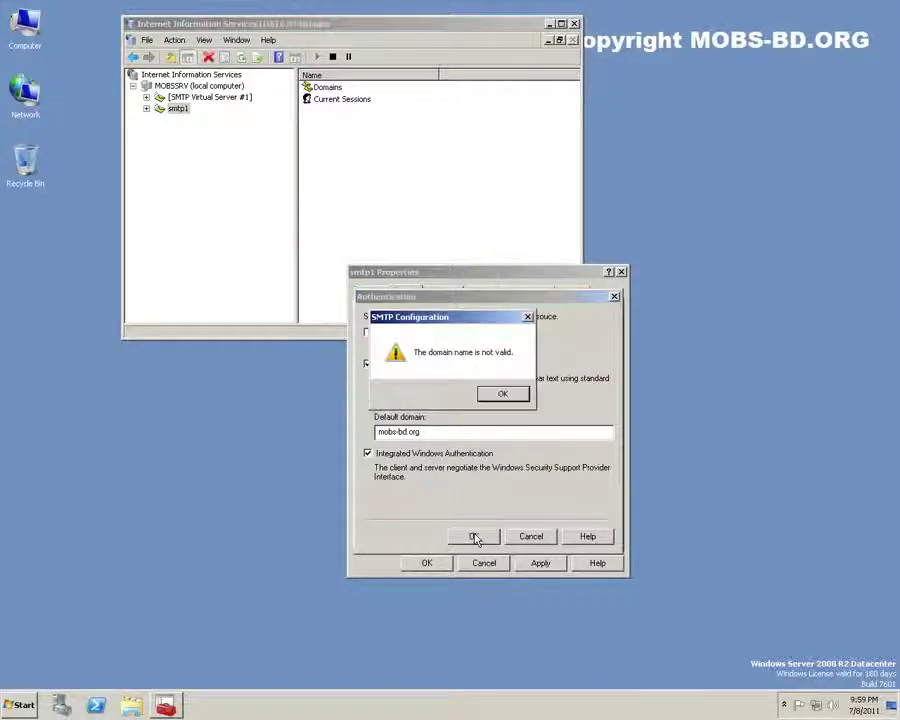
{"action": "left_click", "coordinate": [500, 396]}
{"action": "left_click", "coordinate": [378, 404]}
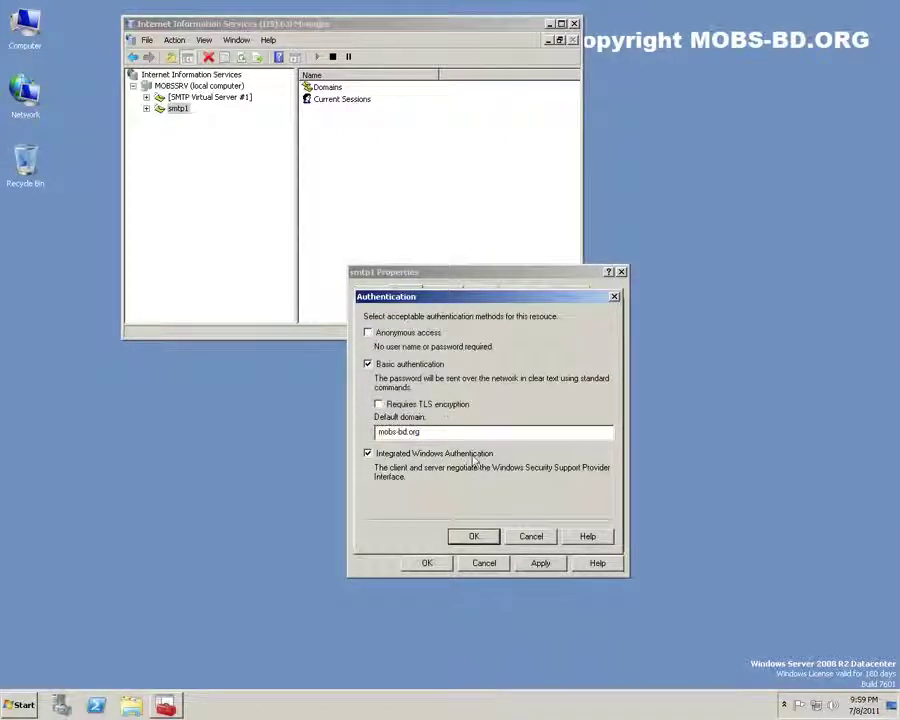
{"action": "left_click", "coordinate": [367, 365]}
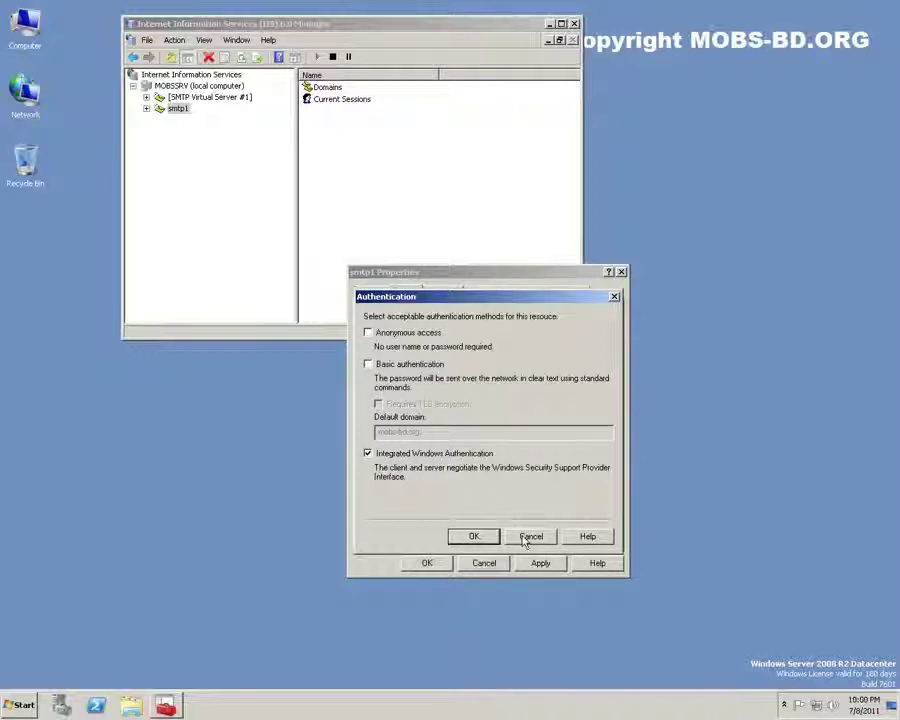
{"action": "left_click", "coordinate": [474, 537]}
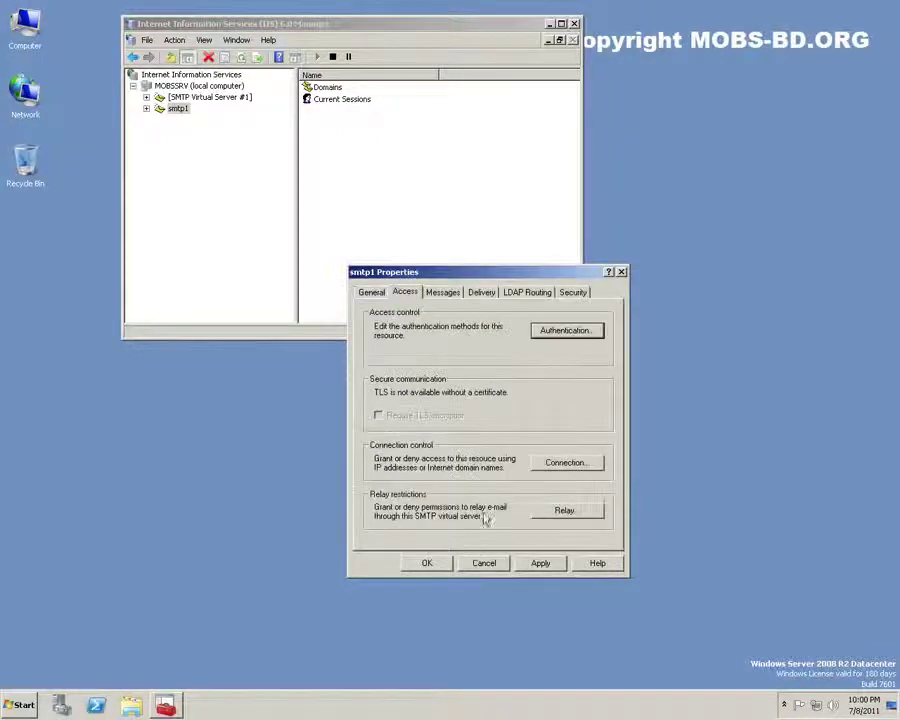
Restrict connections to smtp1 to only the listed computers and add the single computer 192.168.1.100
{"action": "left_click", "coordinate": [566, 463]}
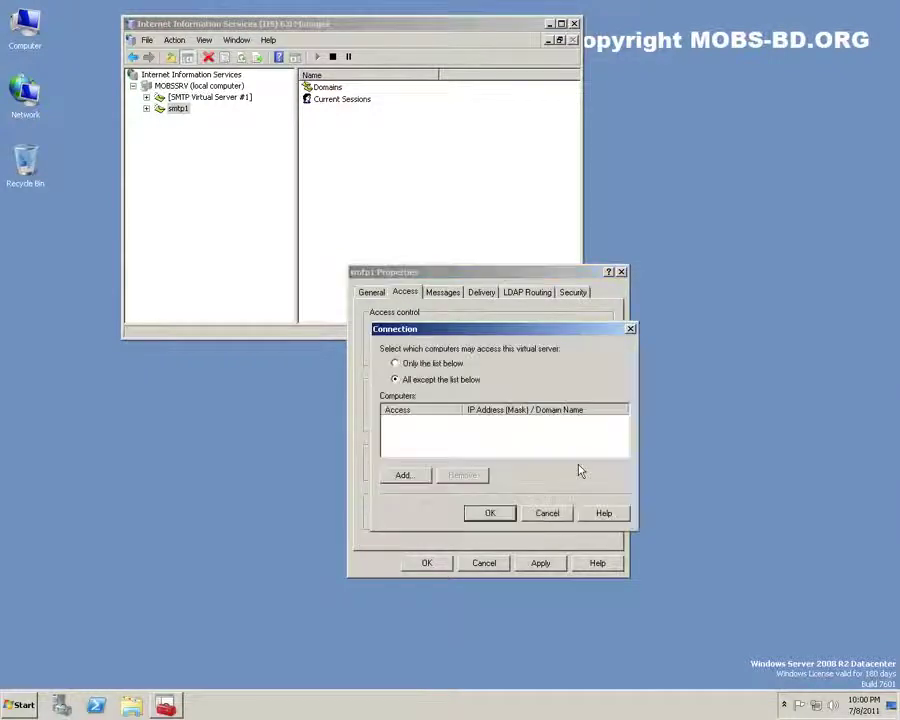
{"action": "left_click", "coordinate": [404, 366]}
{"action": "left_click", "coordinate": [418, 475]}
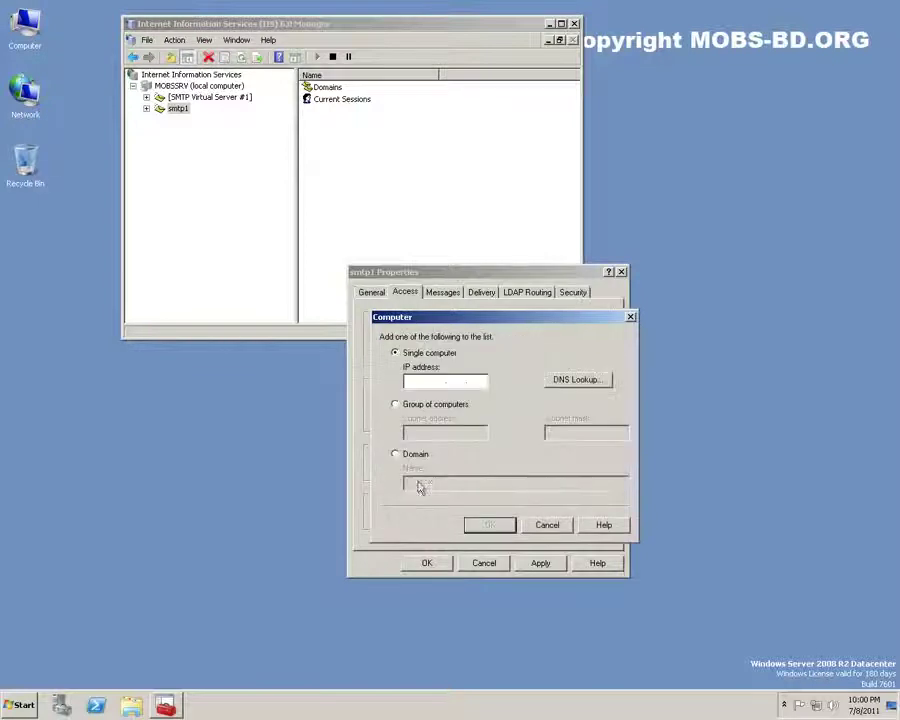
{"action": "type", "text": "192 . "}
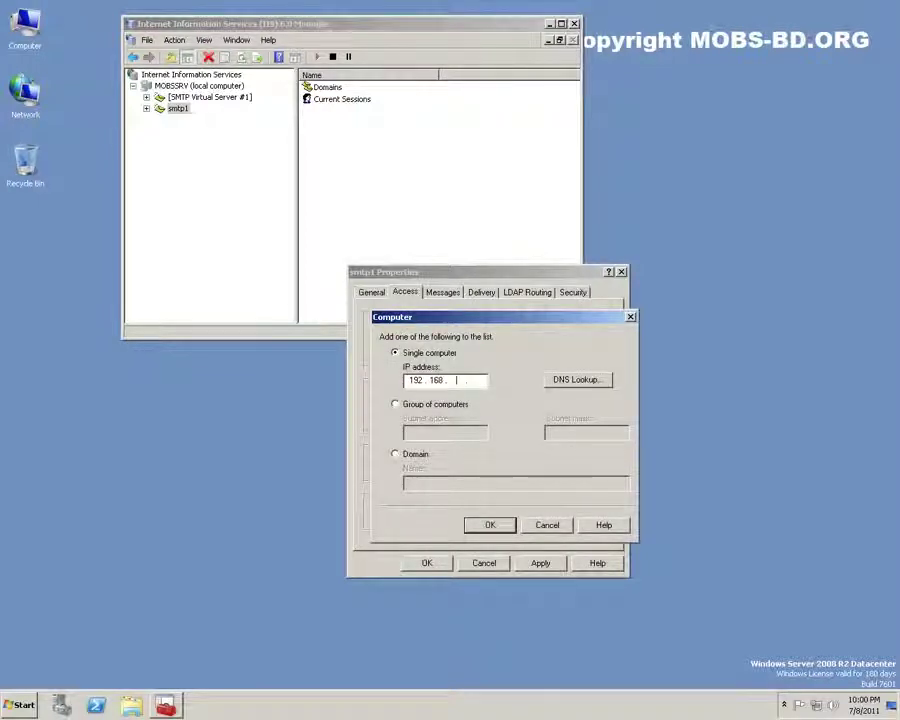
{"action": "type", "text": "168 . 1 . 100"}
{"action": "left_click", "coordinate": [491, 527]}
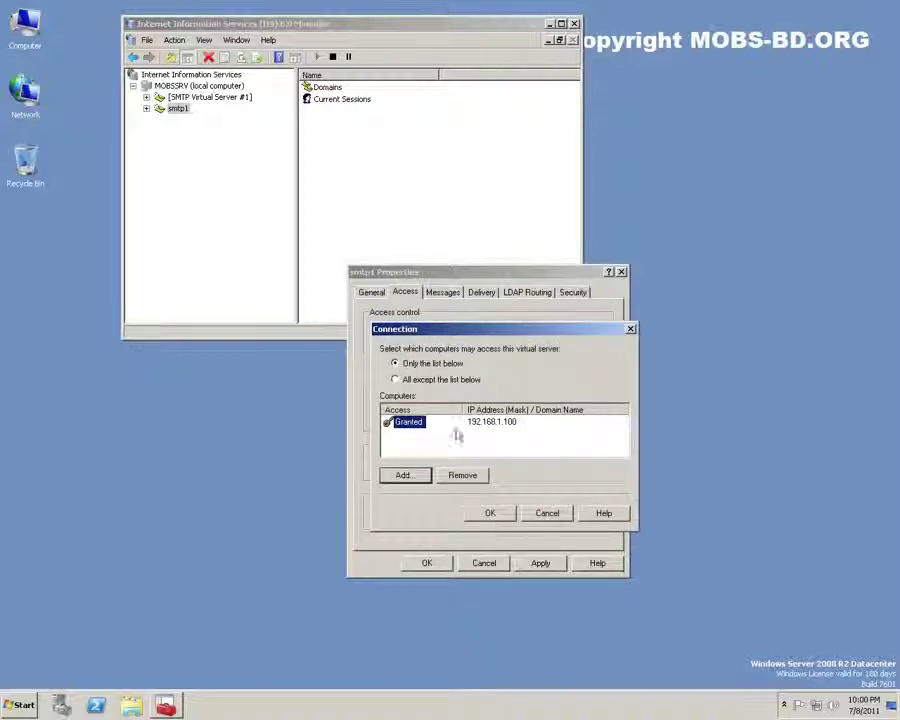
{"action": "left_click", "coordinate": [410, 422]}
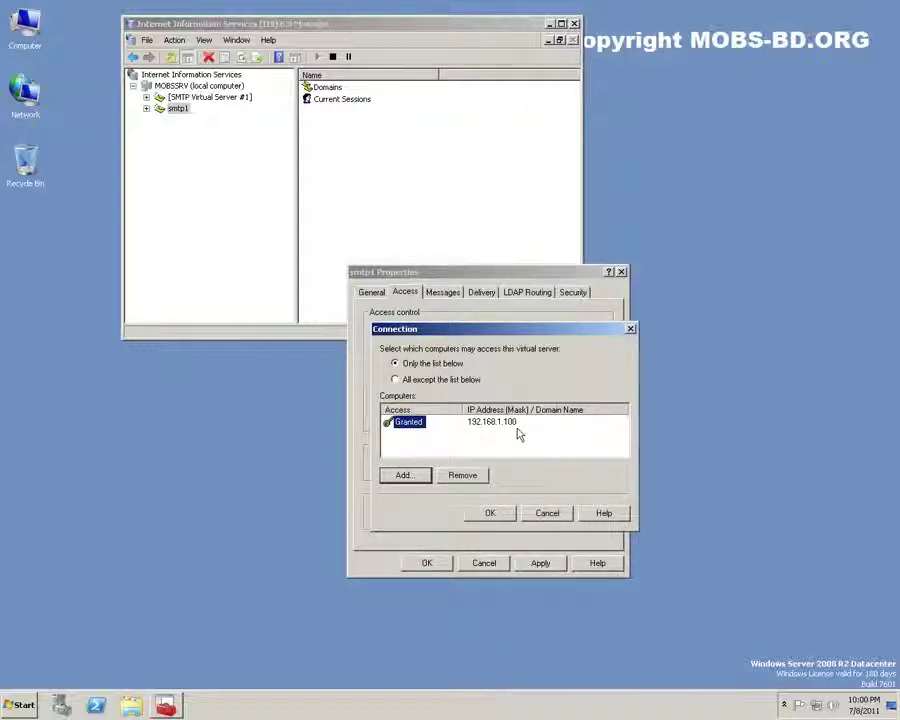
{"action": "left_click", "coordinate": [490, 517]}
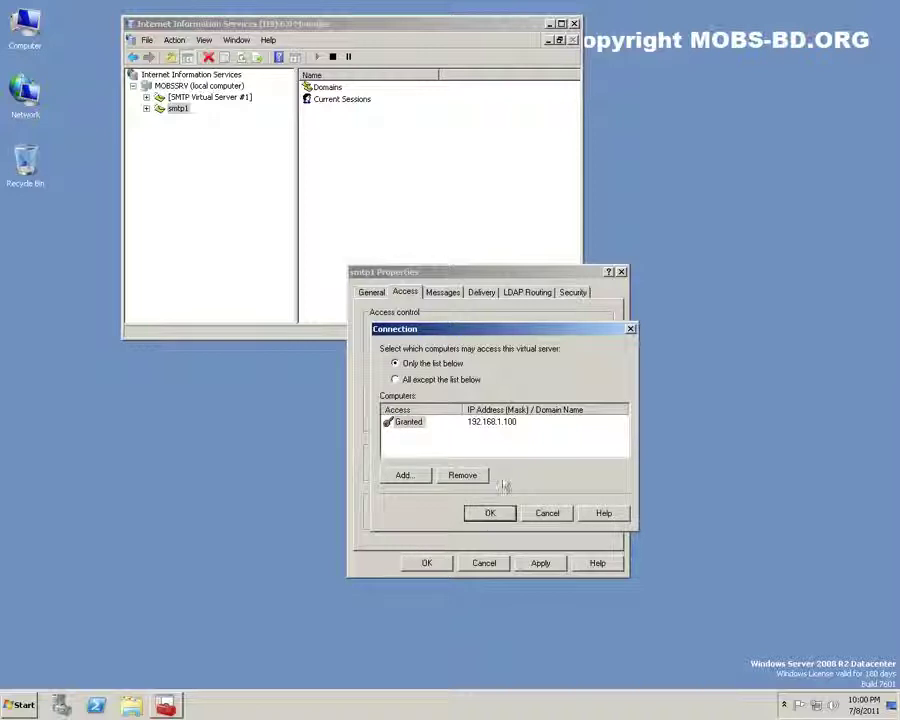
{"action": "left_click", "coordinate": [490, 515]}
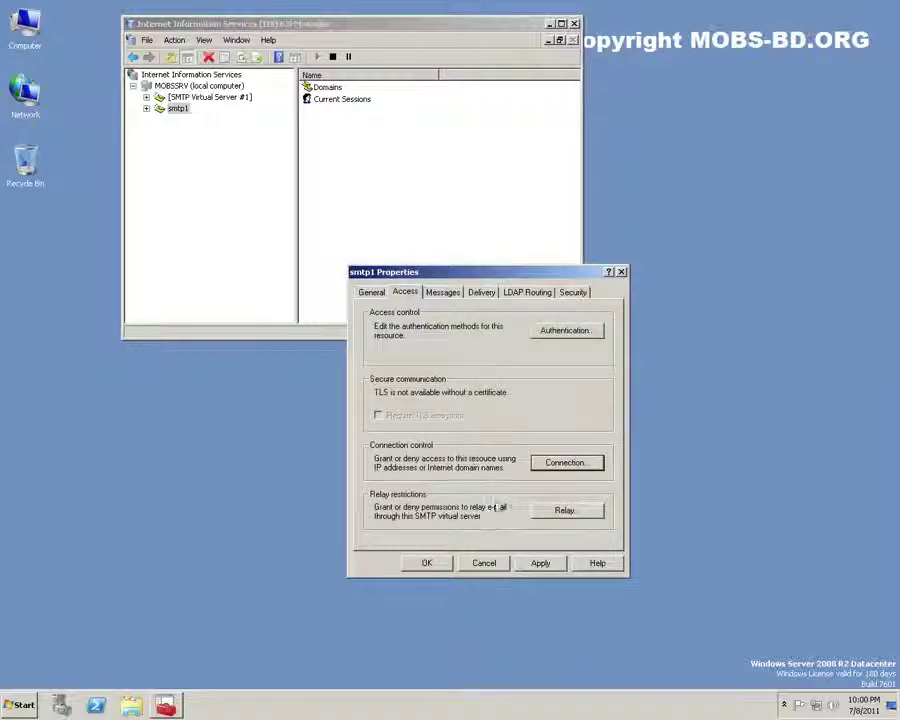
Try allowing relay for all computers except the domain mobs-bd.org in smtp1's relay restrictions, and remove that denied entry
{"action": "left_click", "coordinate": [568, 510]}
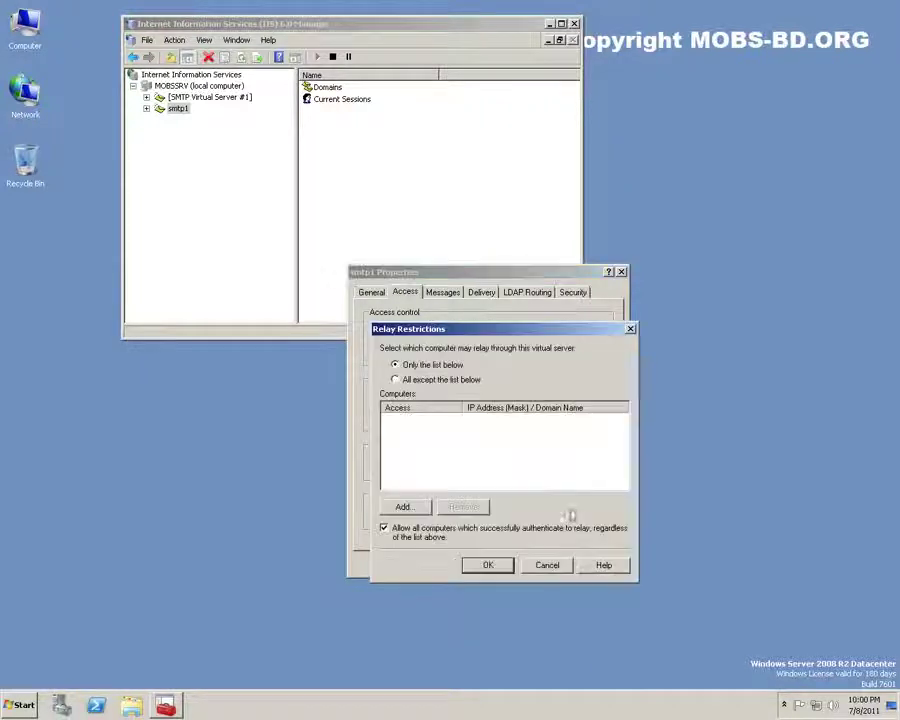
{"action": "left_click", "coordinate": [432, 386]}
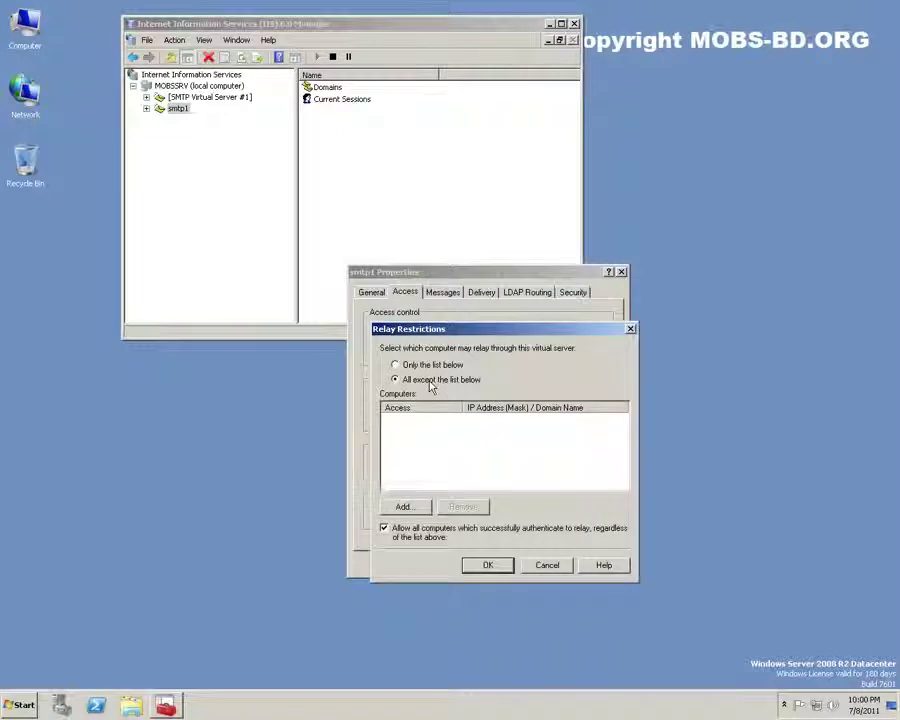
{"action": "left_click", "coordinate": [416, 507]}
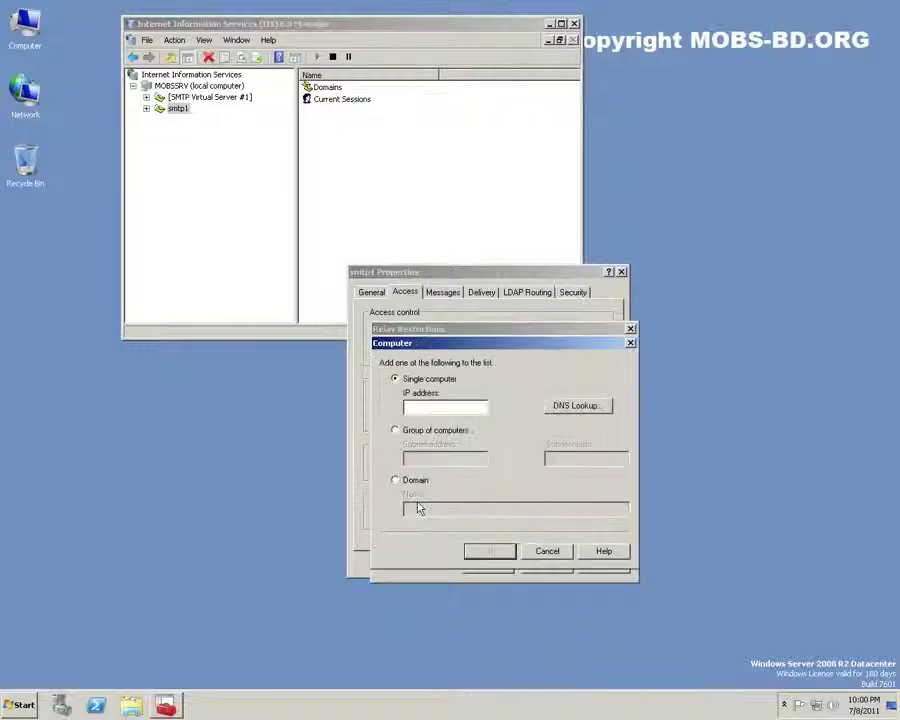
{"action": "left_click", "coordinate": [415, 435]}
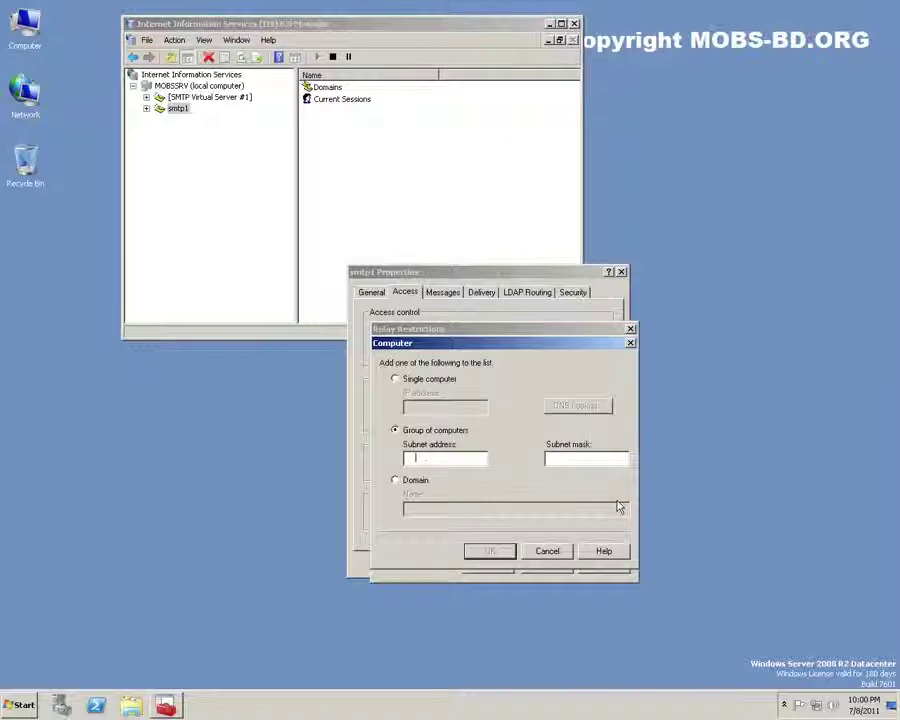
{"action": "left_click", "coordinate": [395, 480]}
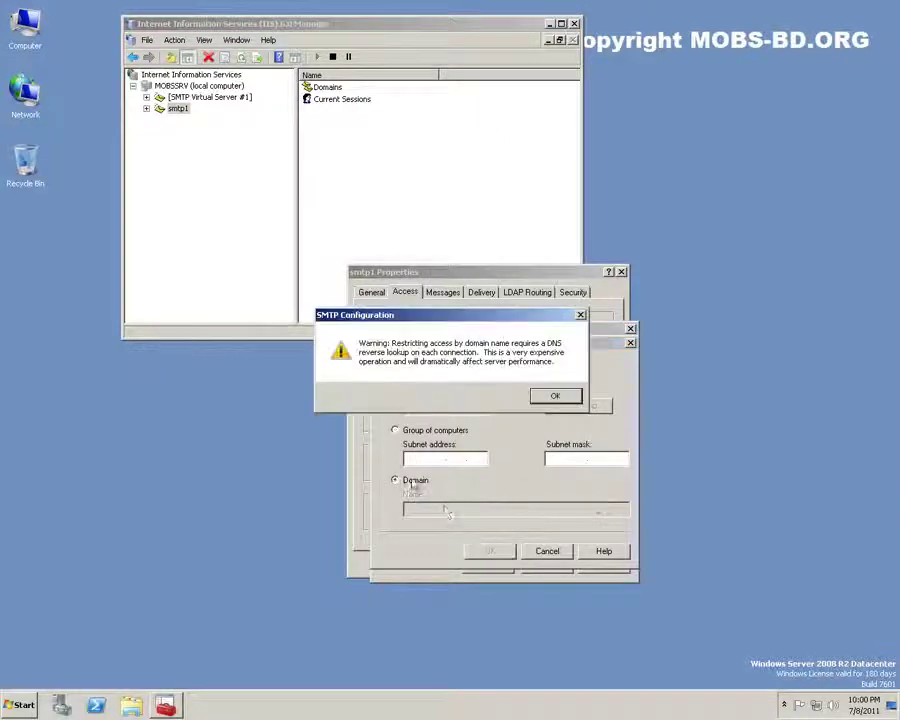
{"action": "left_click", "coordinate": [555, 398]}
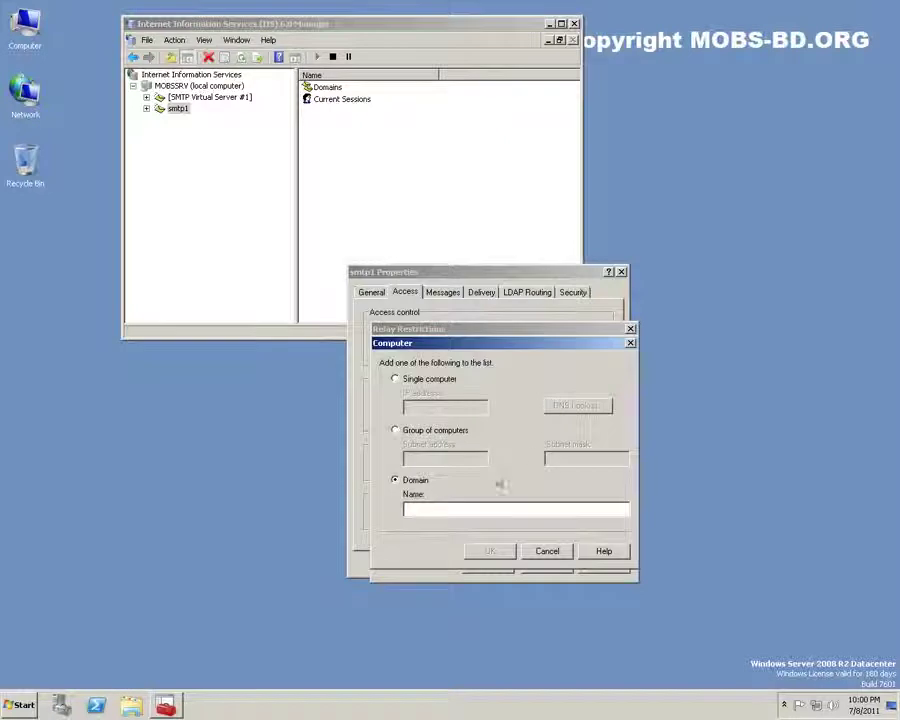
{"action": "left_click", "coordinate": [541, 514]}
{"action": "type", "text": "mobs-bd.org"}
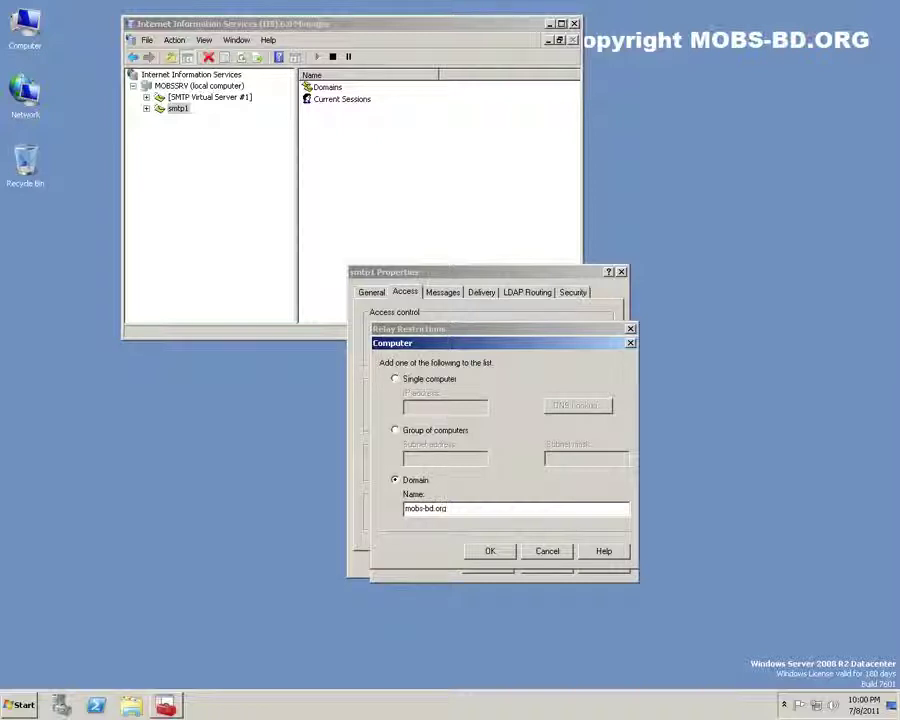
{"action": "left_click", "coordinate": [489, 555]}
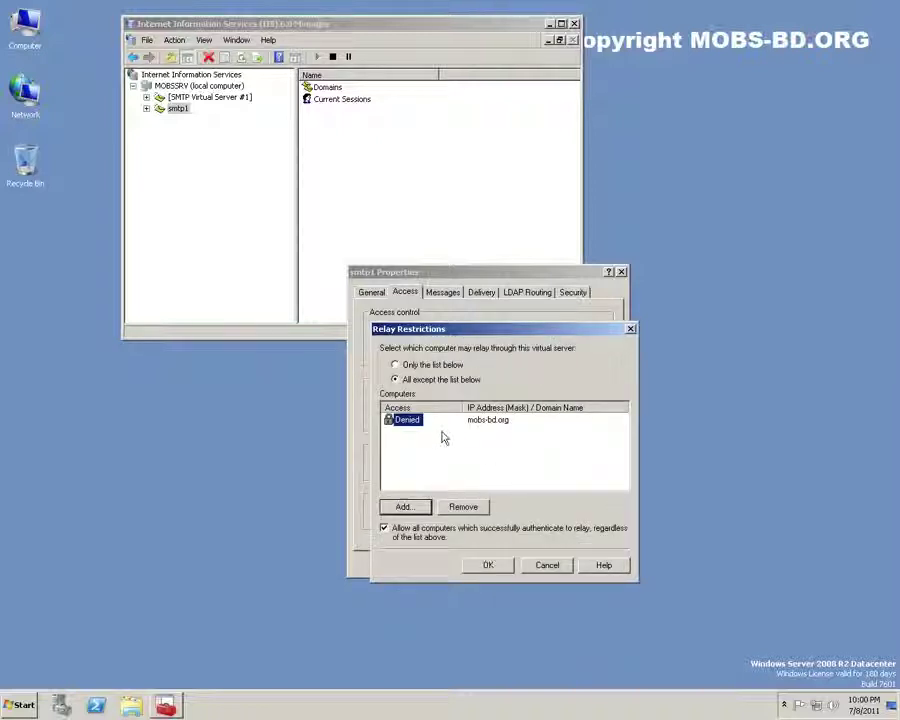
{"action": "key", "text": "Delete"}
Restrict relaying through smtp1 to only the listed computers, with the domain mobs-bd.org added to the list
{"action": "left_click", "coordinate": [404, 506]}
{"action": "left_click", "coordinate": [410, 480]}
{"action": "left_click", "coordinate": [437, 508]}
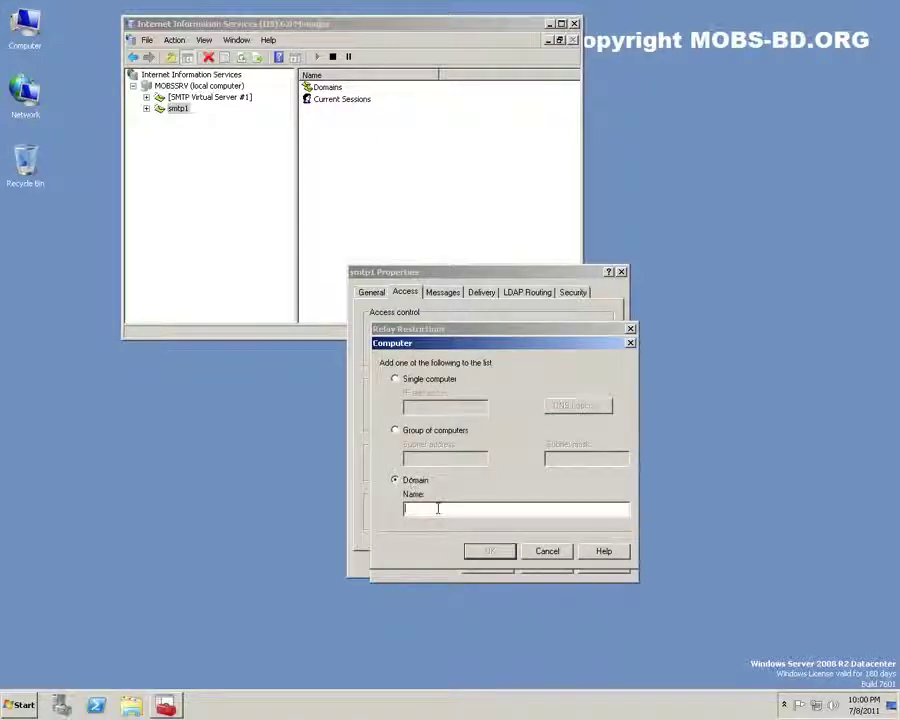
{"action": "type", "text": "mols-bd.org"}
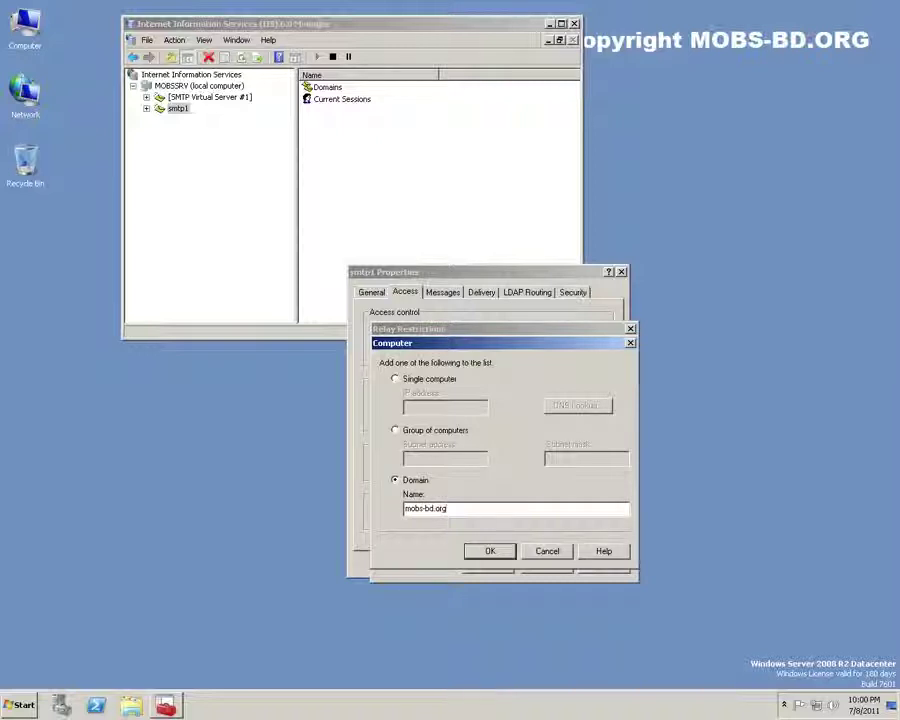
{"action": "left_click", "coordinate": [488, 551]}
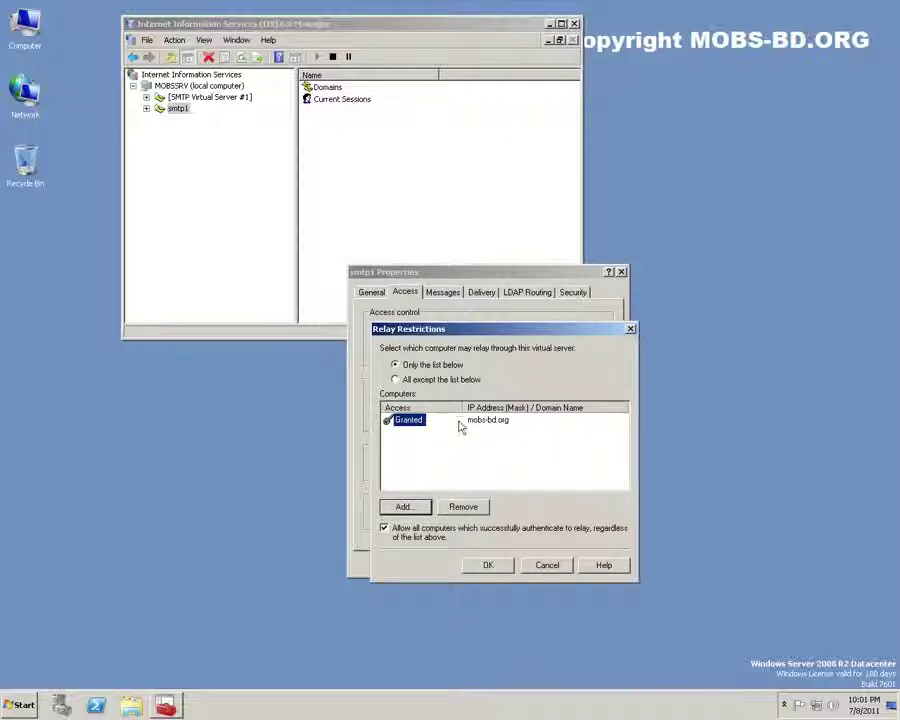
{"action": "left_click", "coordinate": [508, 566]}
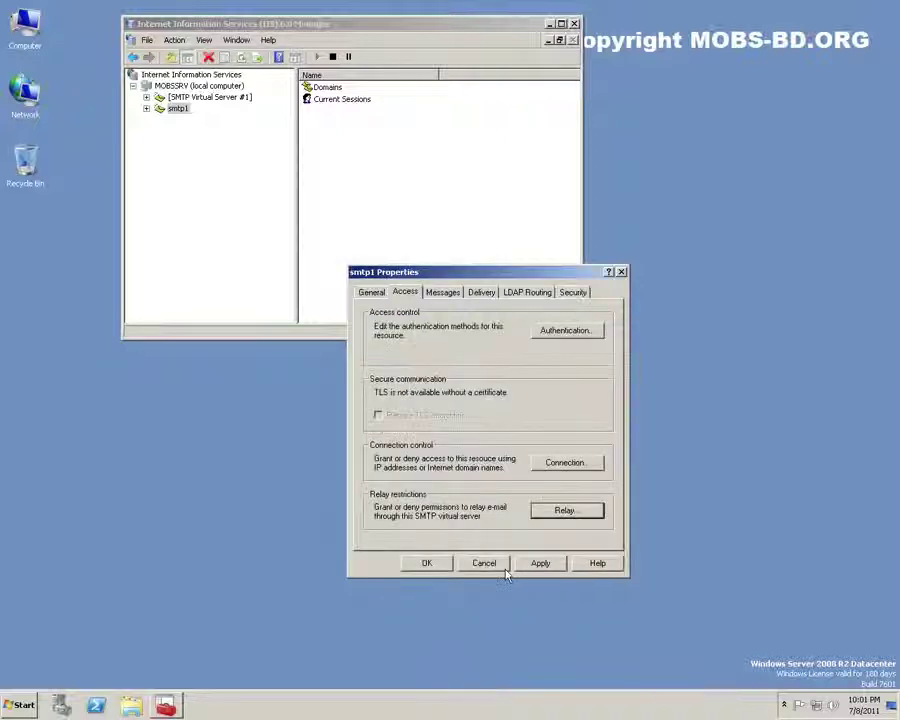
Review the message size, session size, messages per connection and recipient limits in smtp1's message settings
{"action": "left_click", "coordinate": [444, 296]}
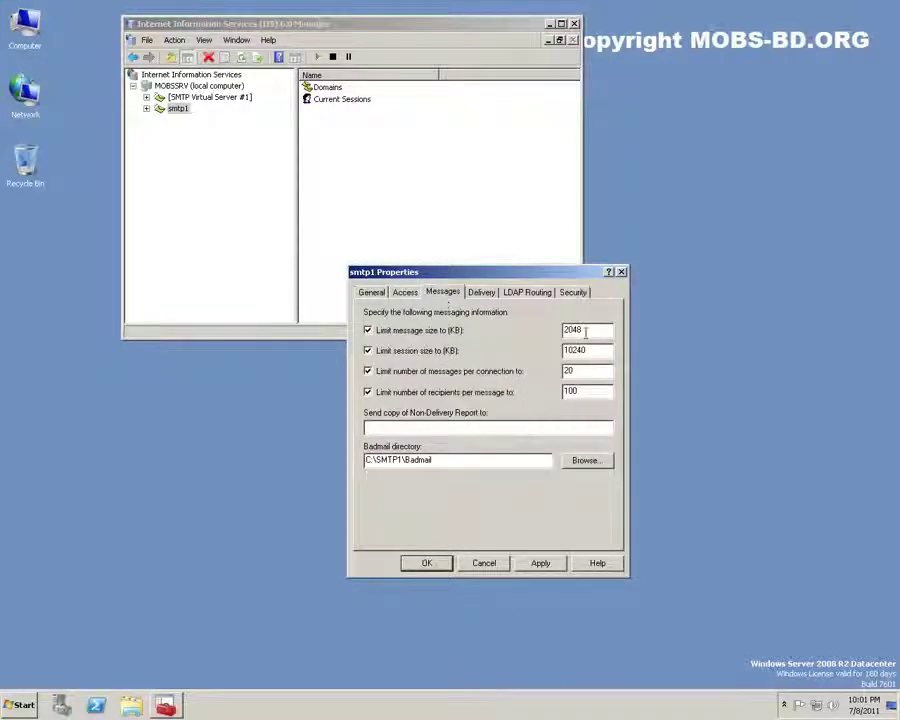
{"action": "left_click_drag", "start_coordinate": [595, 329], "coordinate": [519, 333]}
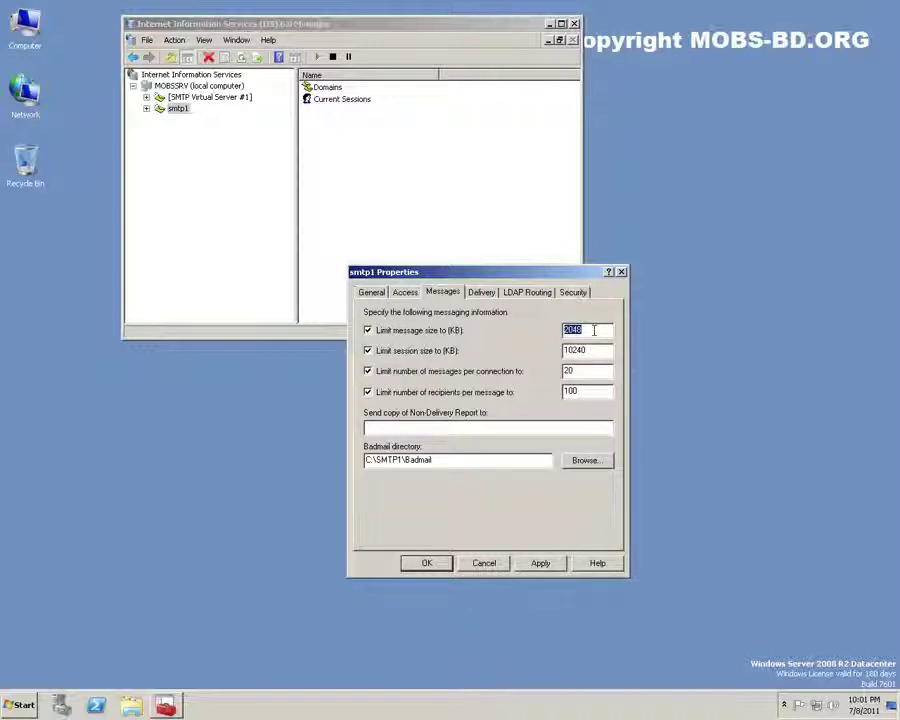
Set smtp1's outbound security to Integrated Windows Authentication with the administrator account, enter its password, and enable TLS encryption
{"action": "left_click", "coordinate": [482, 292]}
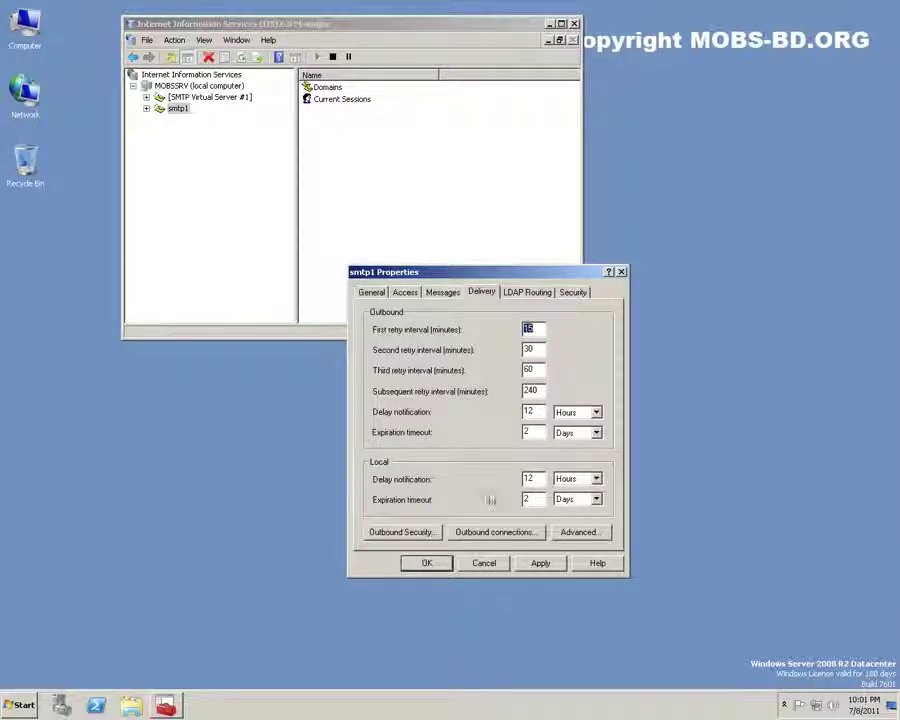
{"action": "left_click", "coordinate": [402, 531]}
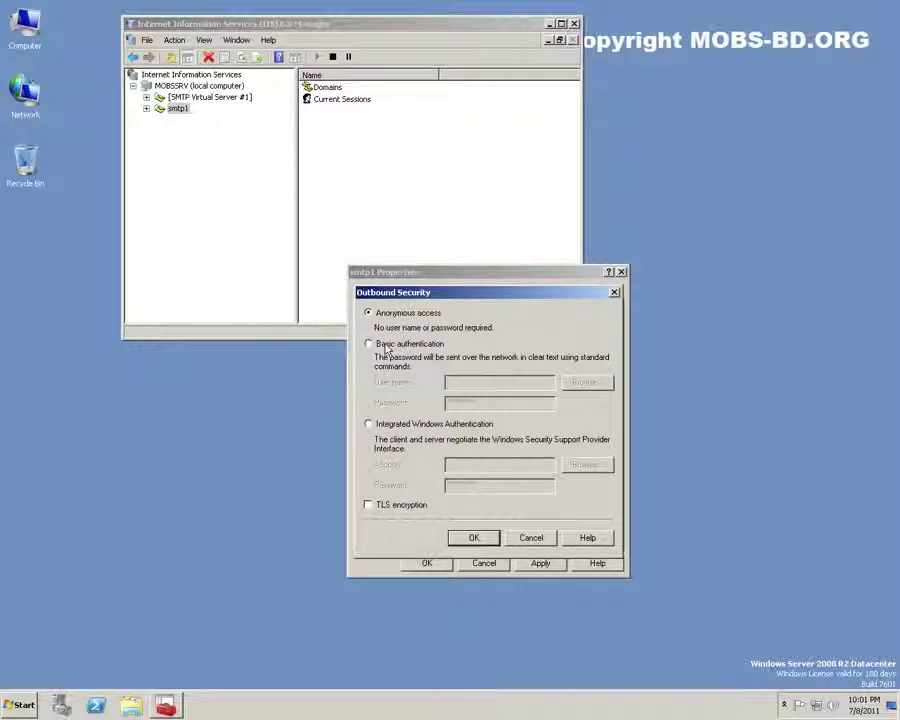
{"action": "left_click", "coordinate": [392, 426]}
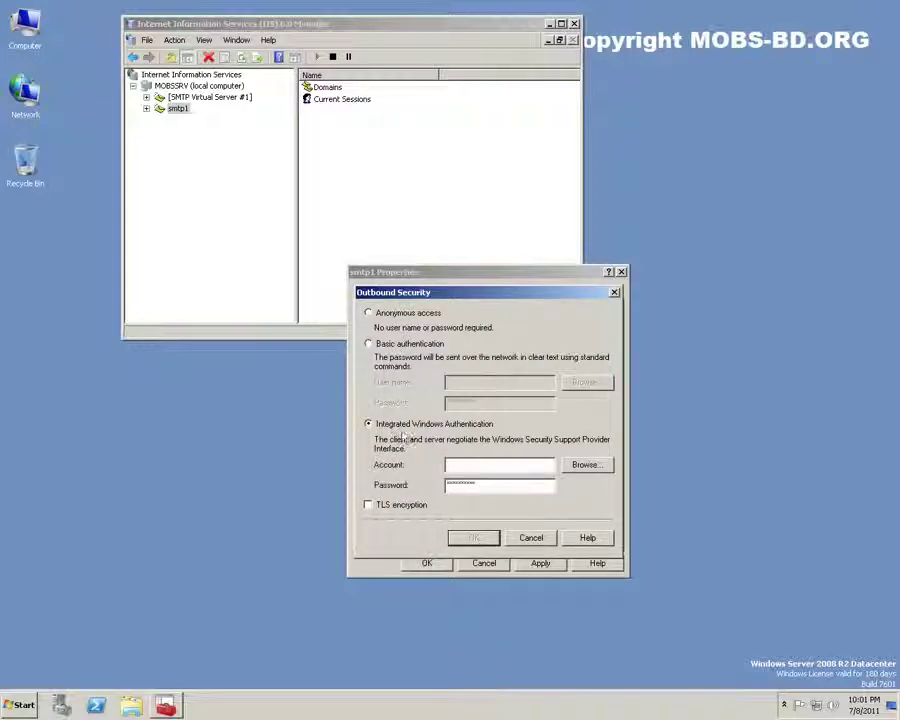
{"action": "left_click", "coordinate": [502, 463]}
{"action": "type", "text": "administrator"}
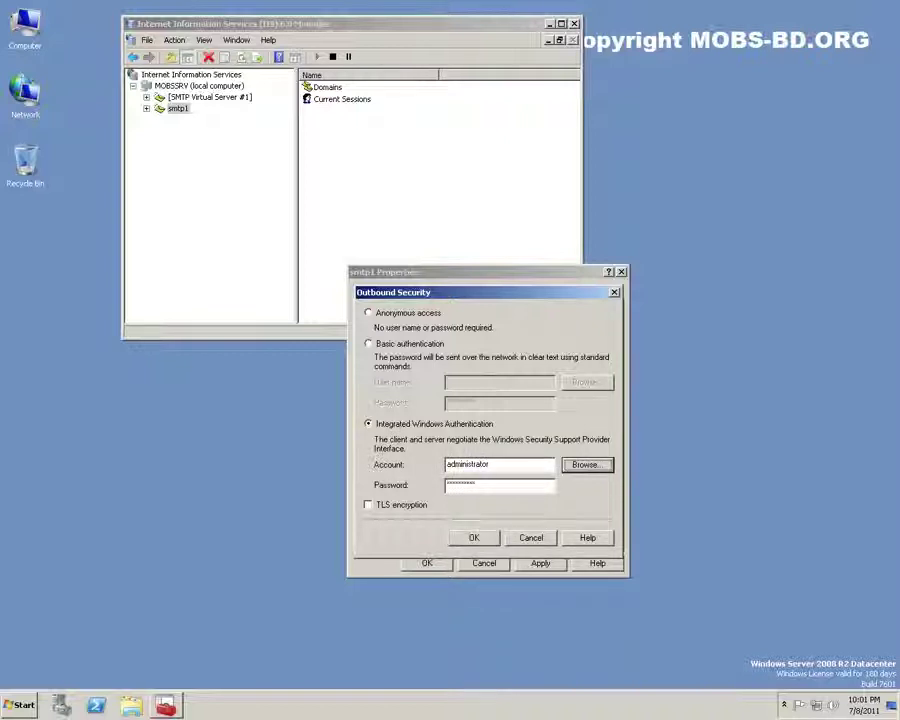
{"action": "key", "text": "Tab"}
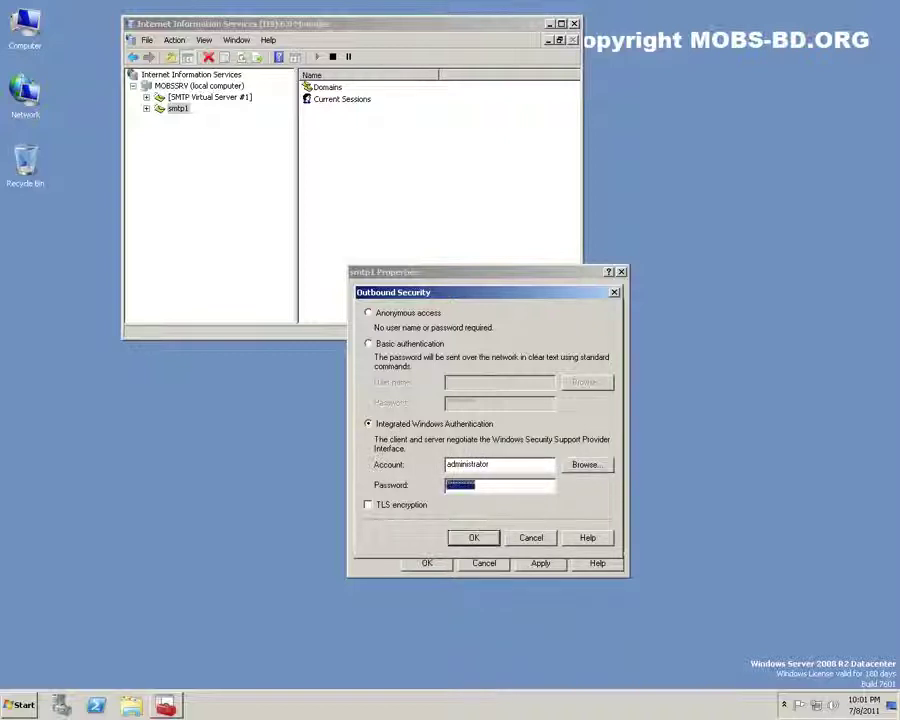
{"action": "type", "text": "********"}
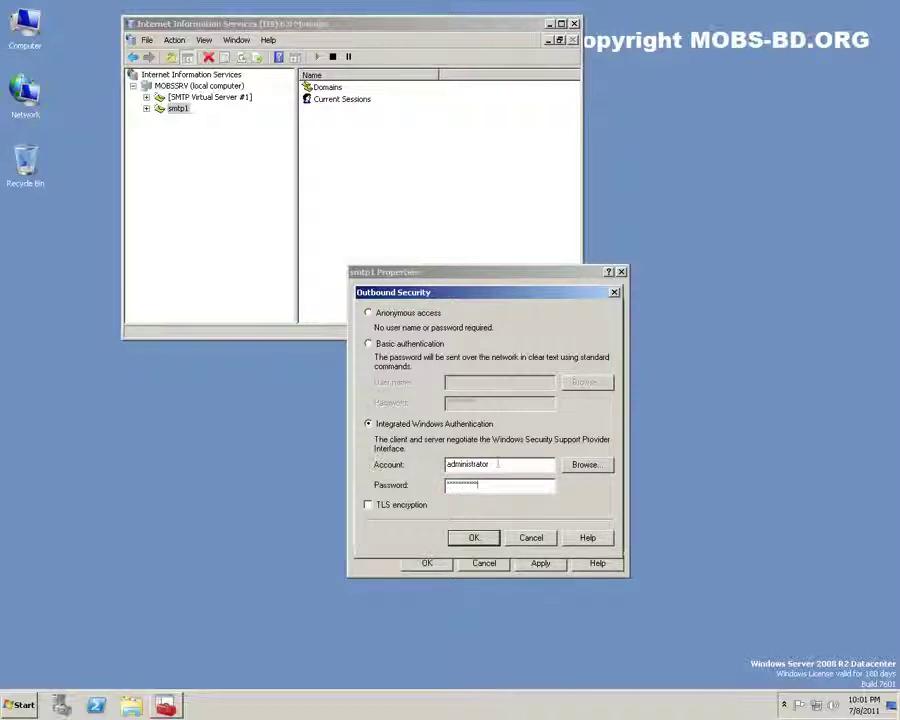
{"action": "left_click", "coordinate": [372, 504]}
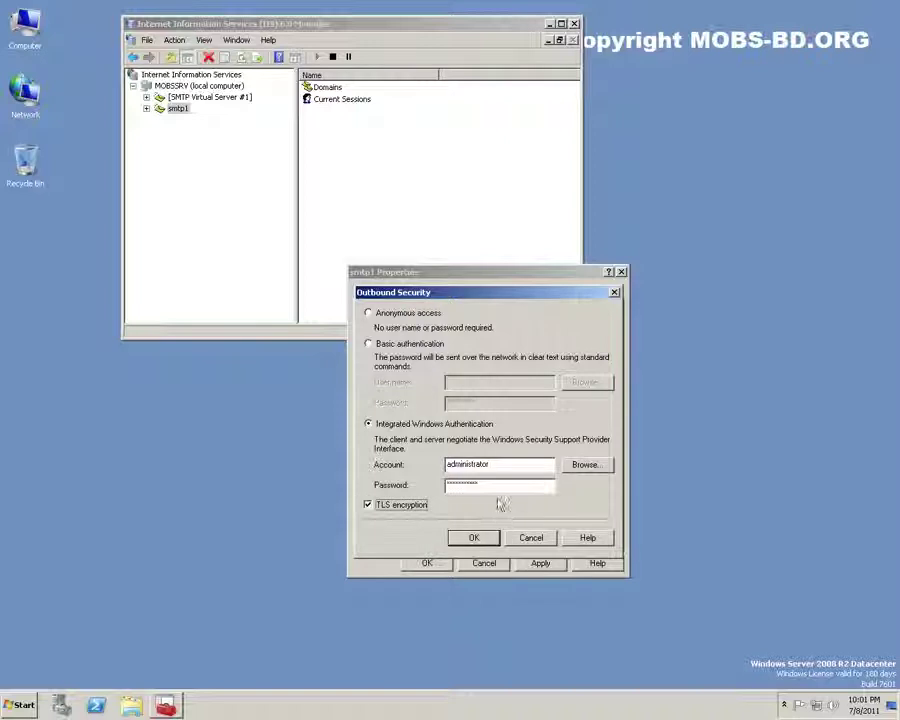
{"action": "left_click", "coordinate": [474, 537]}
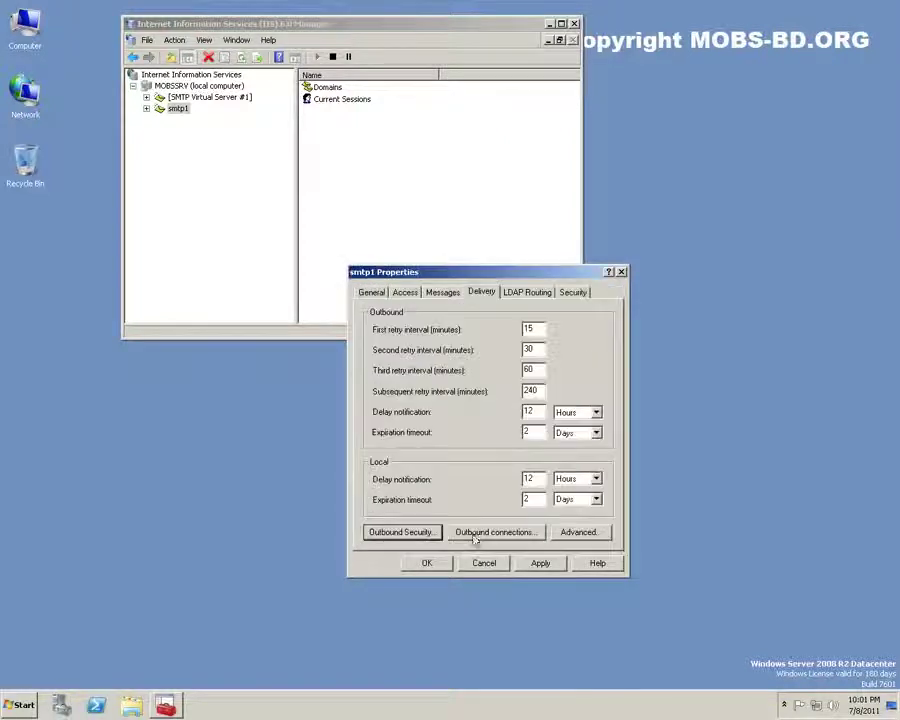
Limit smtp1's outbound connections to 1000, enable and adjust the limit on connections per domain, and accept the outbound connection settings
{"action": "left_click", "coordinate": [496, 534]}
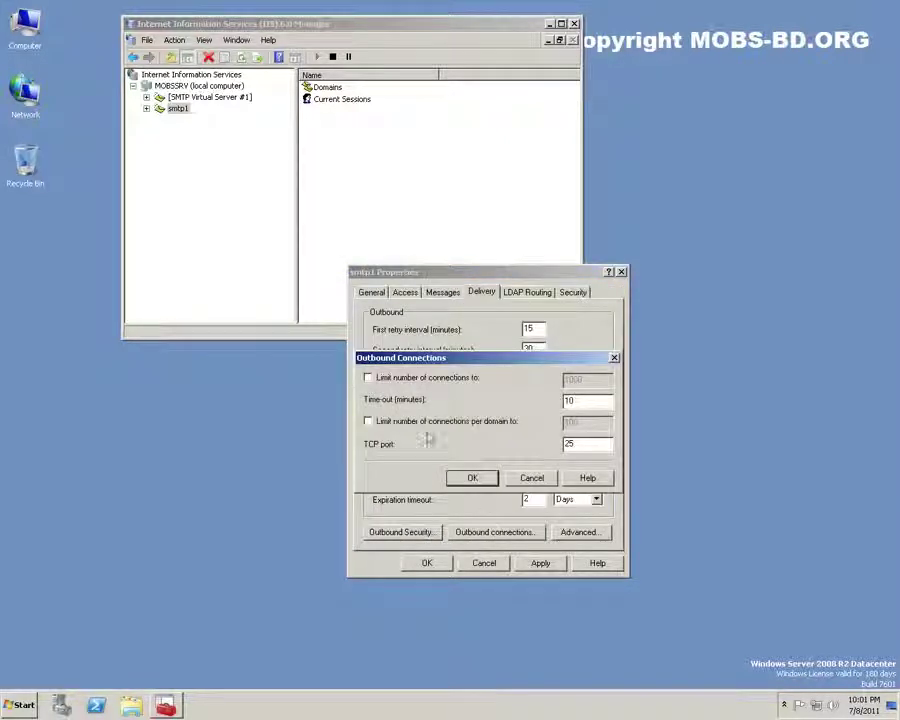
{"action": "left_click", "coordinate": [391, 384]}
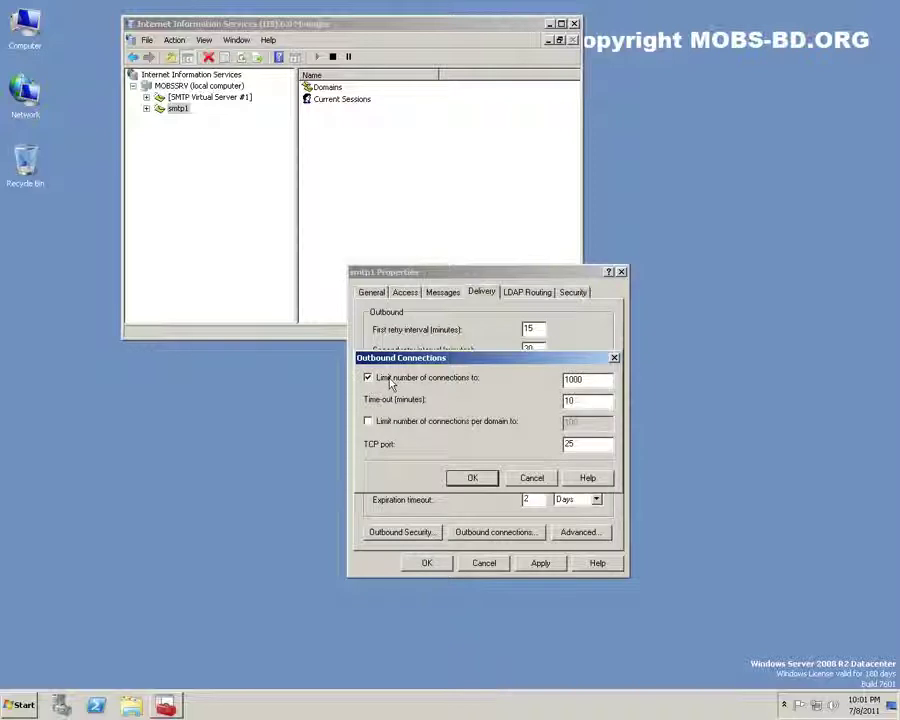
{"action": "left_click", "coordinate": [394, 424]}
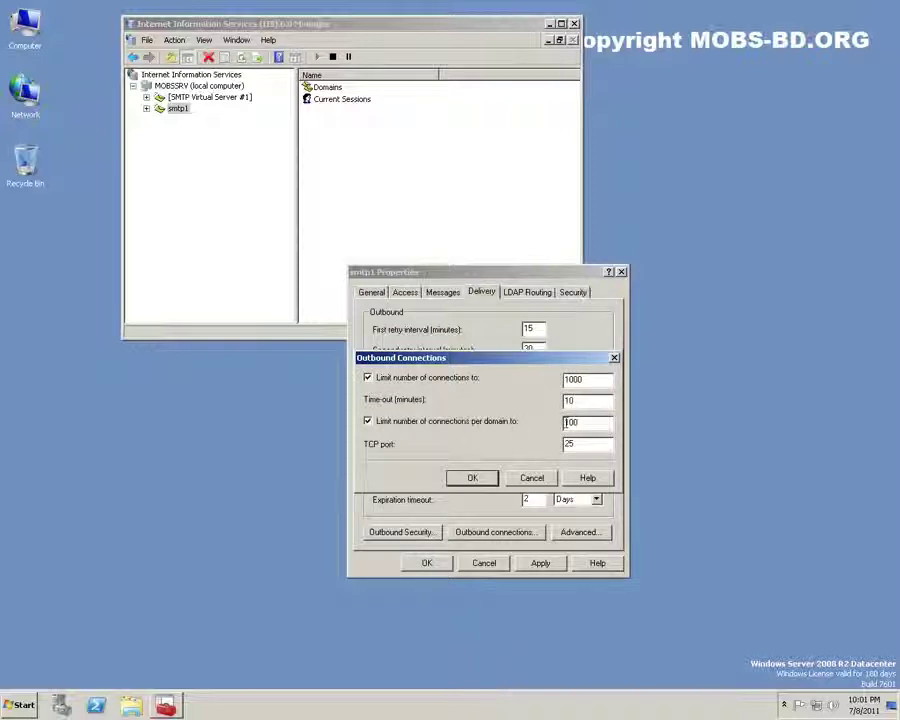
{"action": "double_click", "coordinate": [576, 422]}
{"action": "left_click", "coordinate": [593, 424]}
{"action": "type", "text": "0"}
{"action": "left_click", "coordinate": [473, 477]}
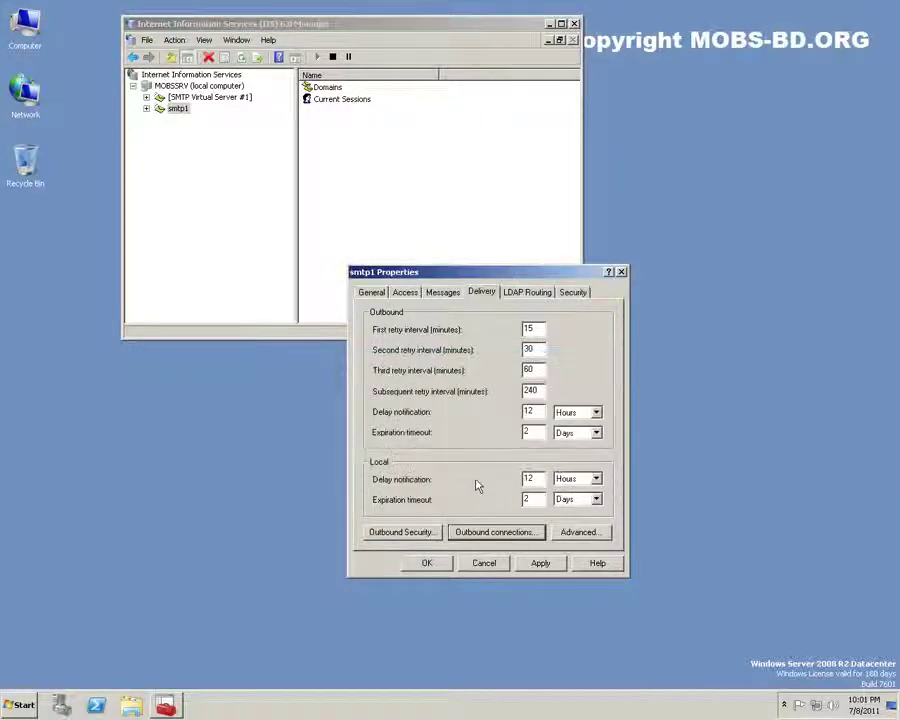
Review smtp1's advanced delivery settings: maximum hop count, masquerade domain, fully-qualified domain name, smart host and reverse DNS lookup
{"action": "left_click", "coordinate": [580, 531]}
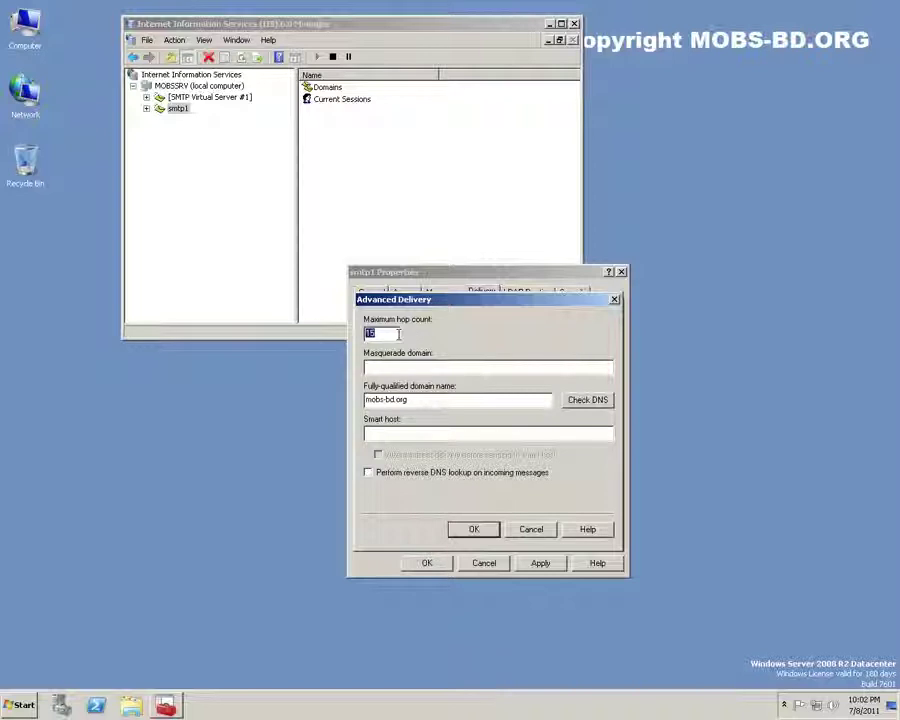
{"action": "left_click", "coordinate": [390, 366]}
{"action": "left_click", "coordinate": [474, 530]}
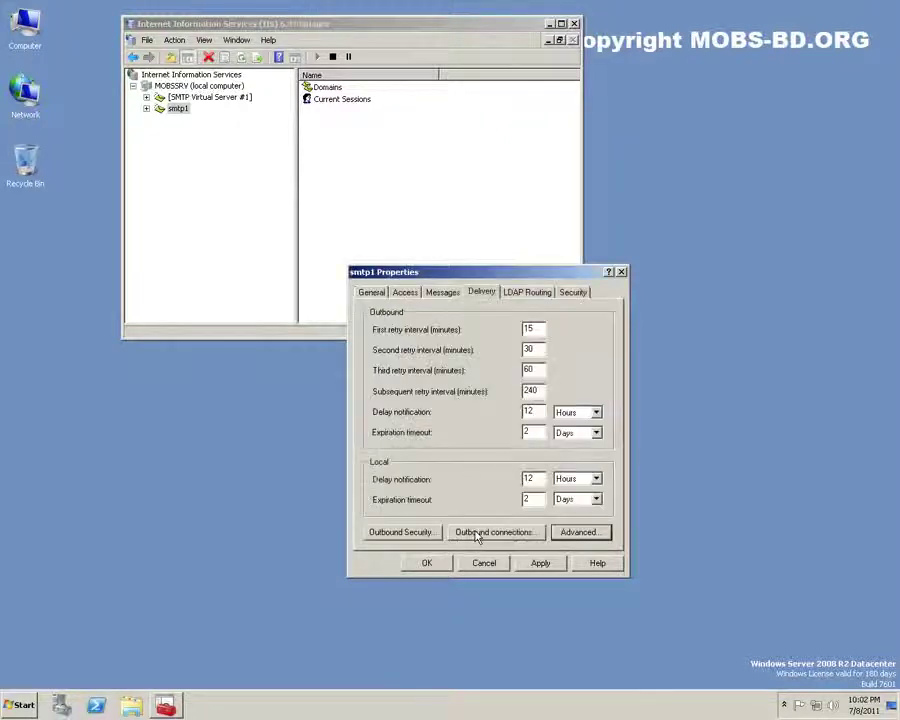
{"action": "left_click", "coordinate": [596, 534]}
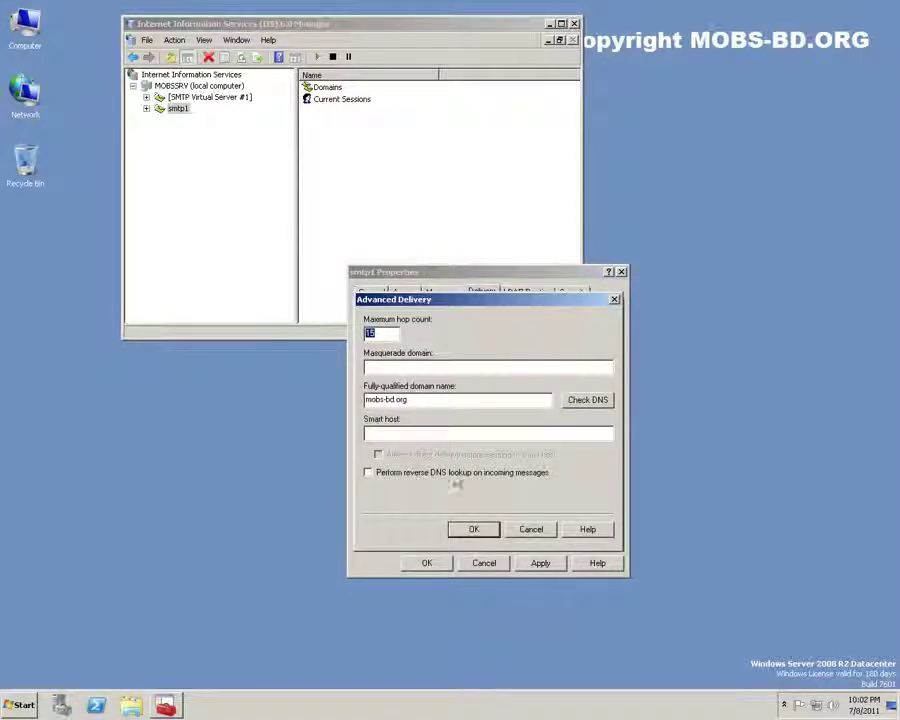
{"action": "left_click", "coordinate": [482, 529]}
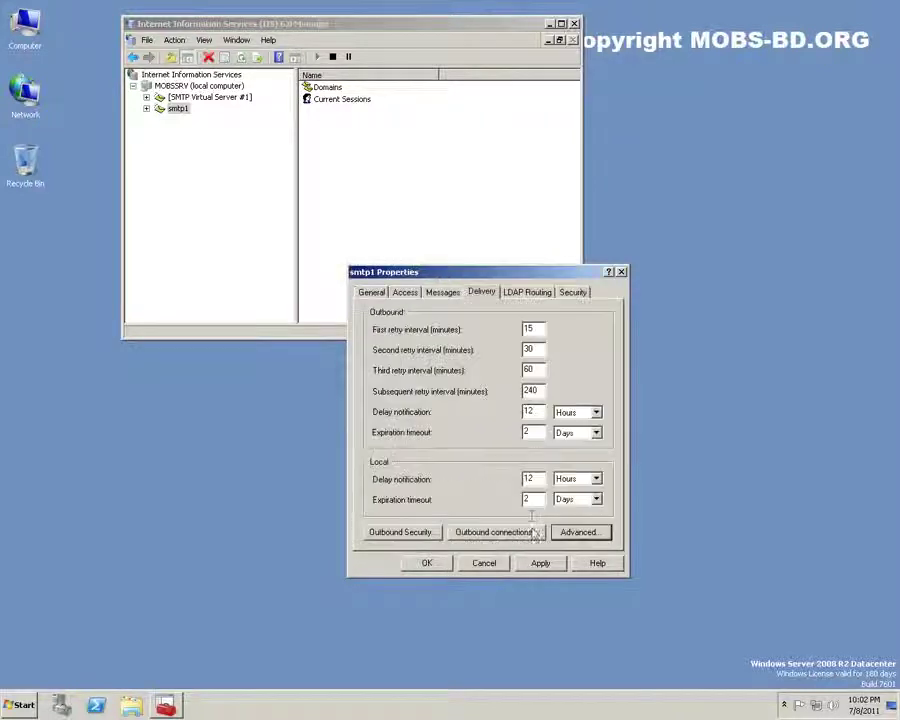
Enable LDAP routing for smtp1 with the Active Directory schema and Anonymous binding, and apply the settings
{"action": "left_click", "coordinate": [525, 293]}
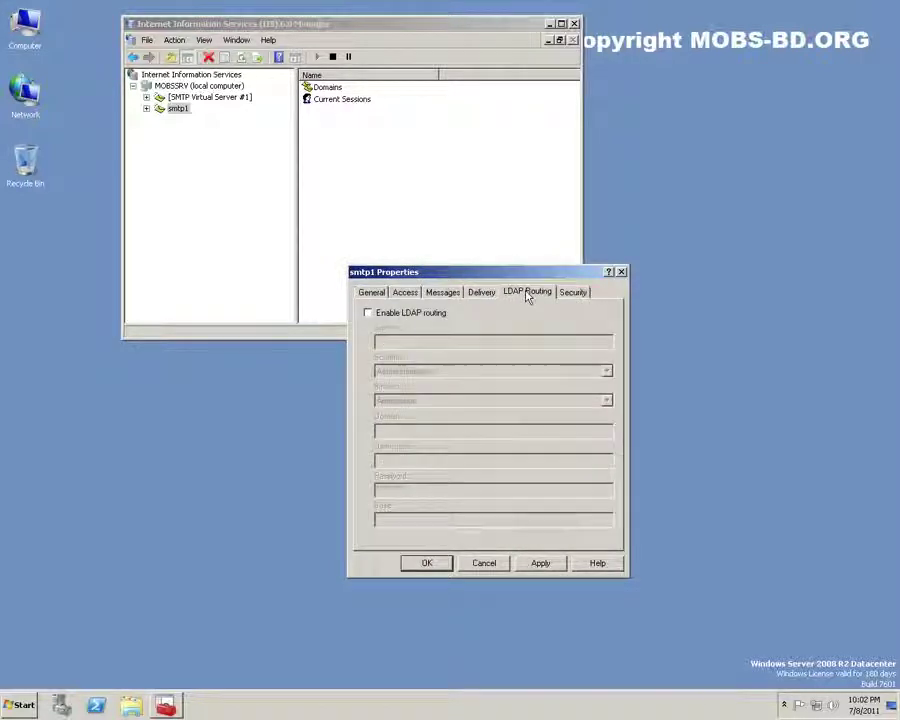
{"action": "left_click", "coordinate": [397, 314]}
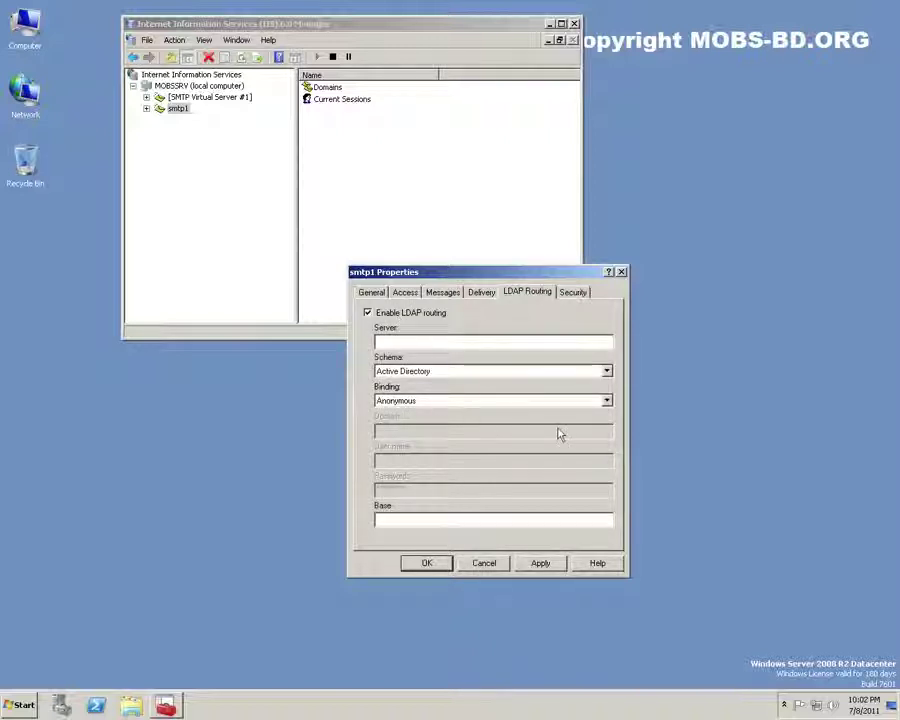
{"action": "left_click", "coordinate": [547, 565]}
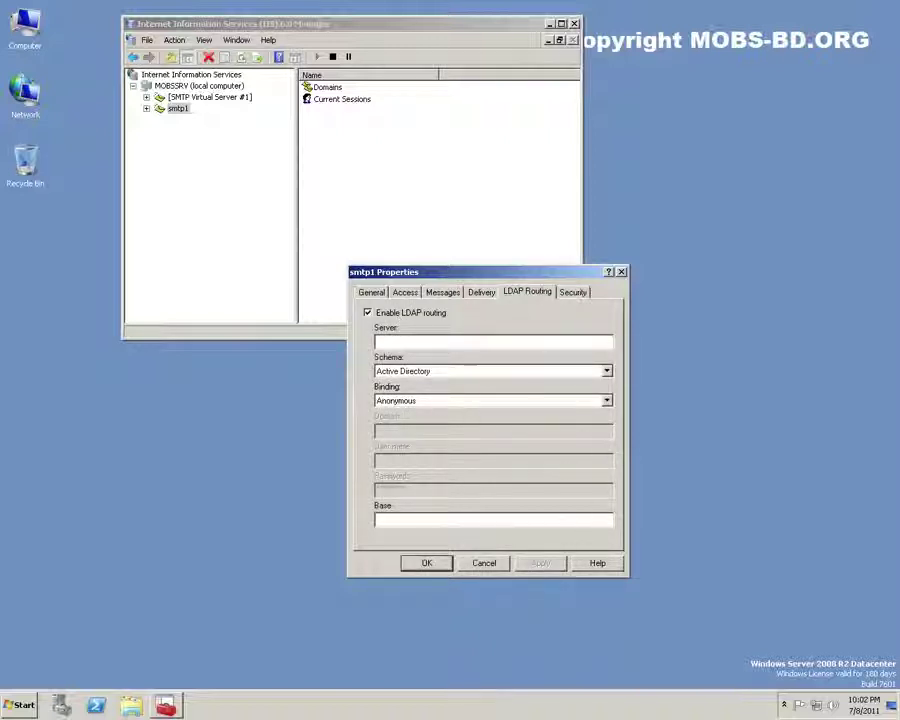
Review the accounts granted operator permissions on smtp1, including LOCAL SERVICE and NETWORK SERVICE, and accept the server's properties
{"action": "left_click", "coordinate": [573, 292]}
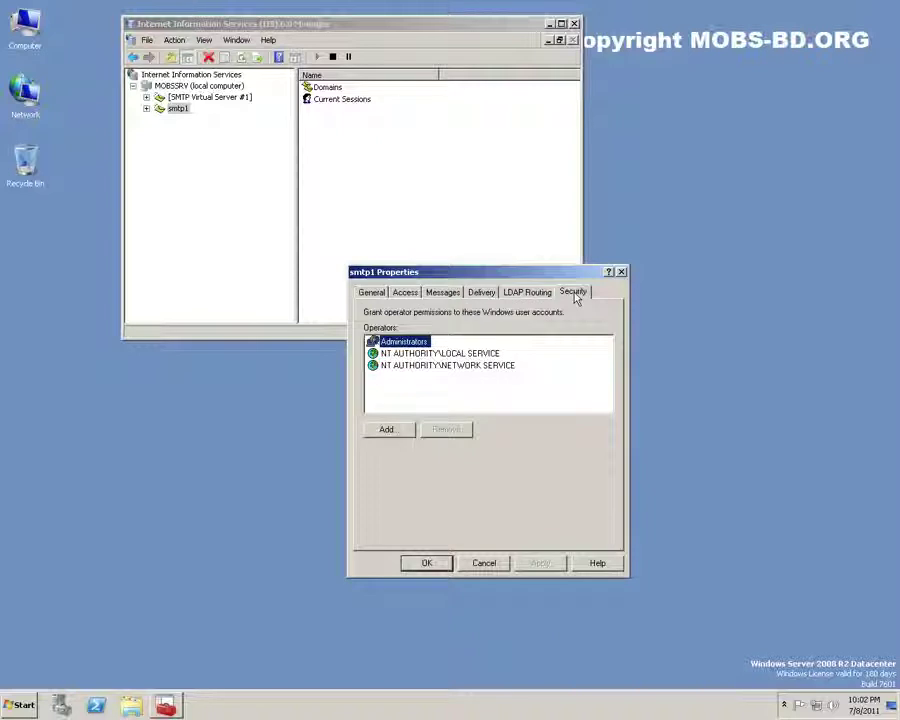
{"action": "left_click", "coordinate": [405, 354]}
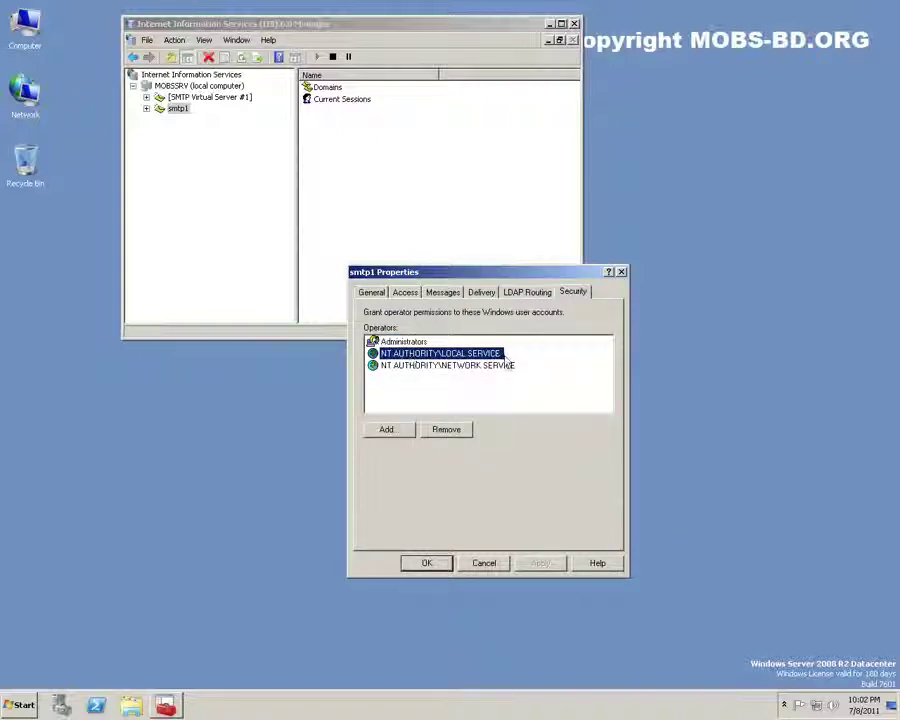
{"action": "left_click", "coordinate": [371, 292]}
{"action": "left_click", "coordinate": [573, 292]}
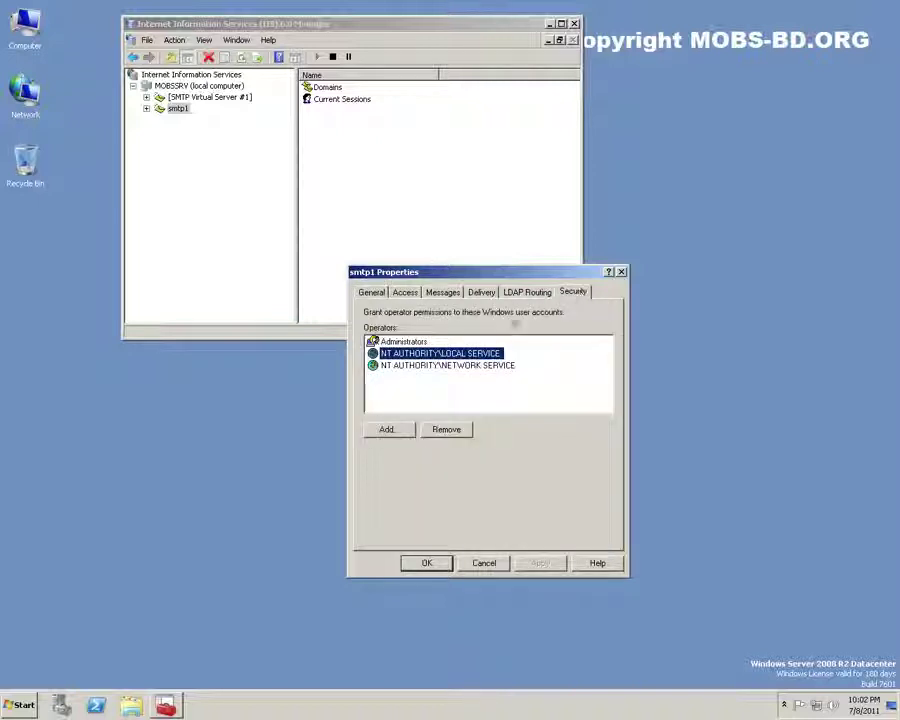
{"action": "left_click", "coordinate": [417, 369]}
{"action": "left_click", "coordinate": [419, 362]}
{"action": "left_click", "coordinate": [422, 366]}
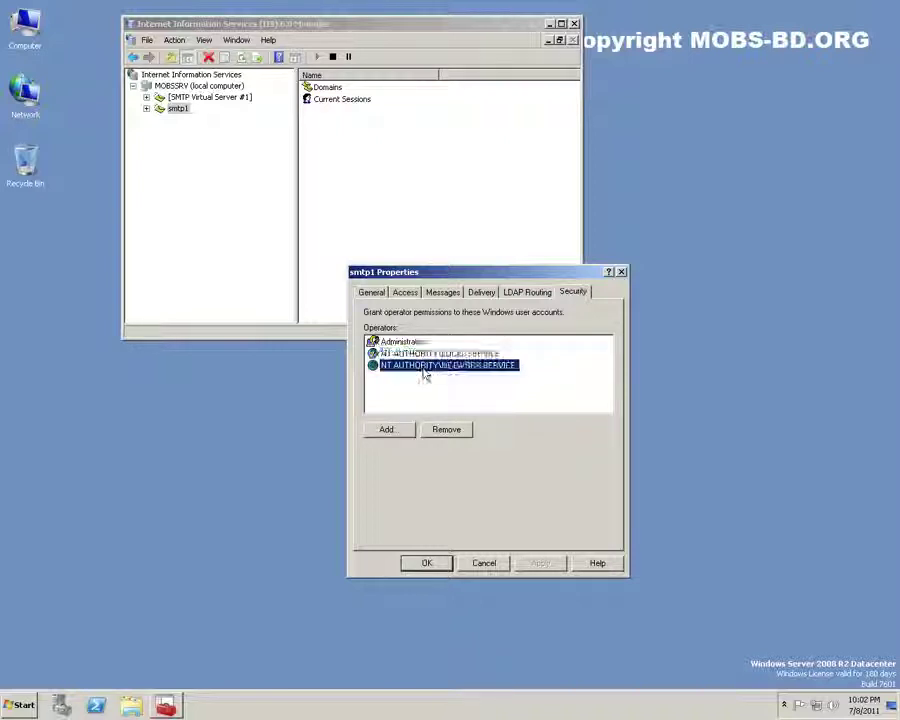
{"action": "left_click", "coordinate": [424, 358]}
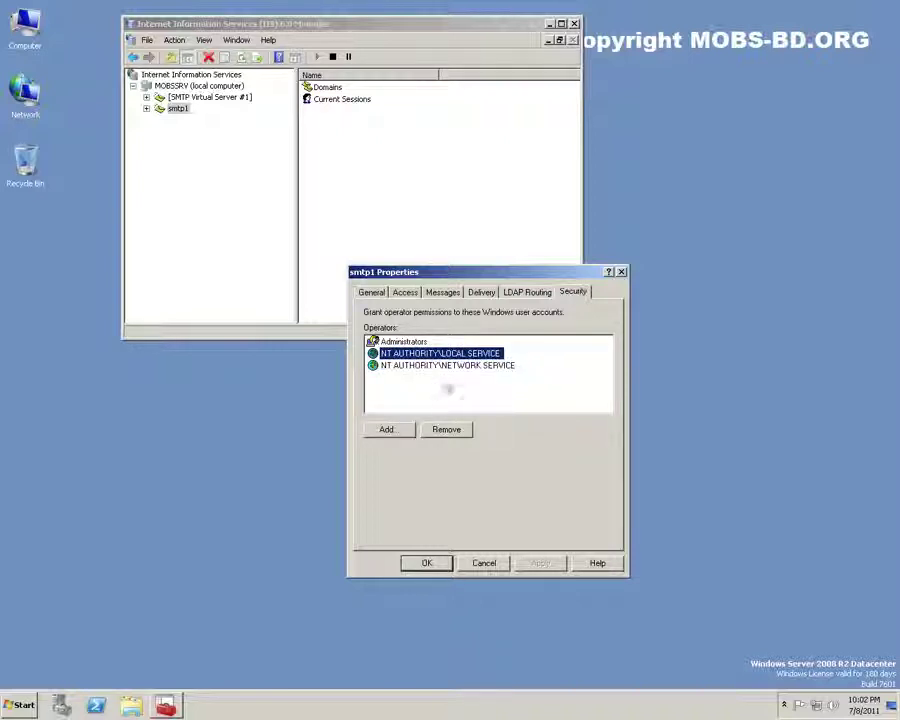
{"action": "left_click", "coordinate": [432, 560]}
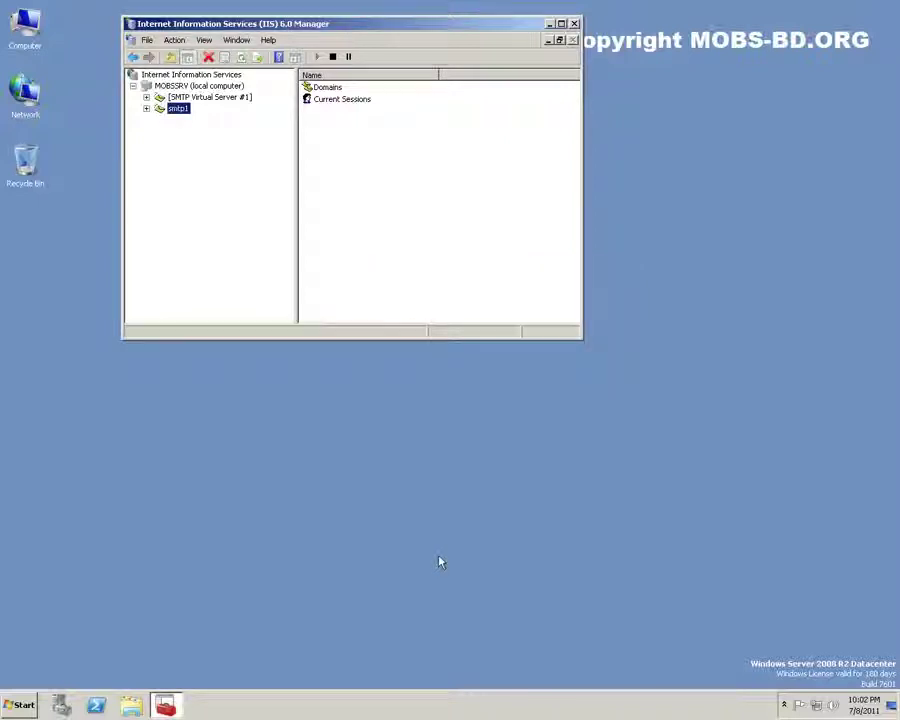
Expand the smtp1 virtual server and inspect its domains and current sessions
{"action": "left_click", "coordinate": [213, 179]}
{"action": "left_click", "coordinate": [405, 202]}
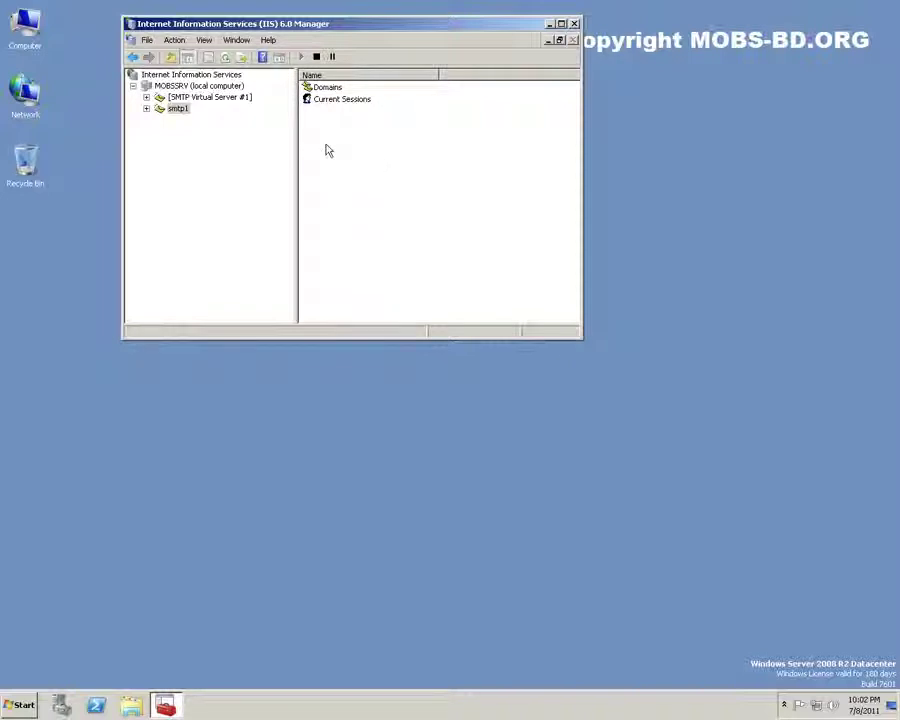
{"action": "left_click", "coordinate": [146, 109]}
{"action": "left_click", "coordinate": [195, 119]}
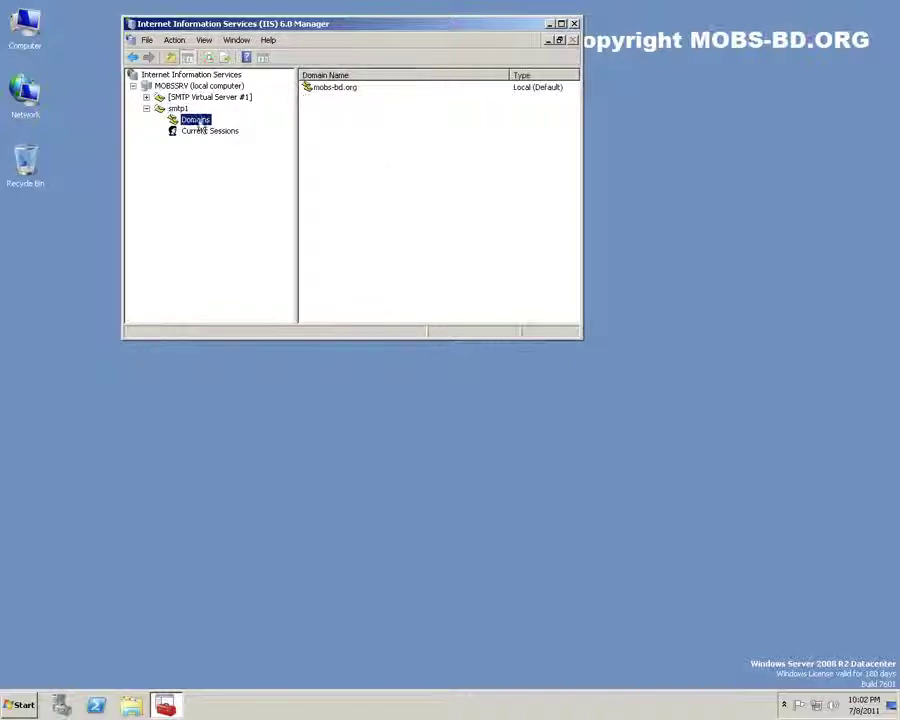
{"action": "left_click", "coordinate": [201, 133]}
{"action": "left_click", "coordinate": [195, 119]}
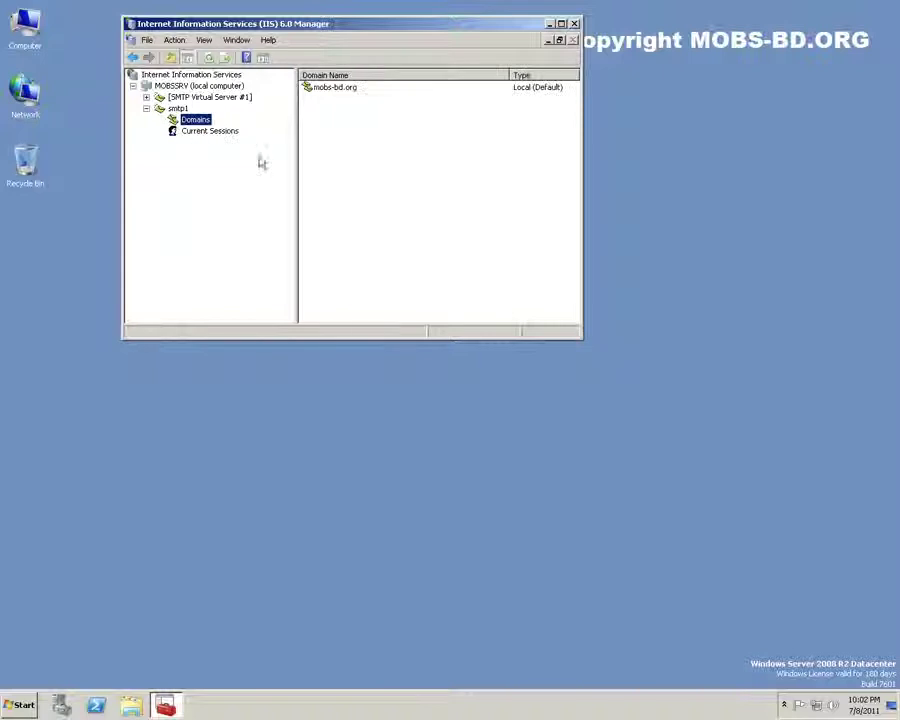